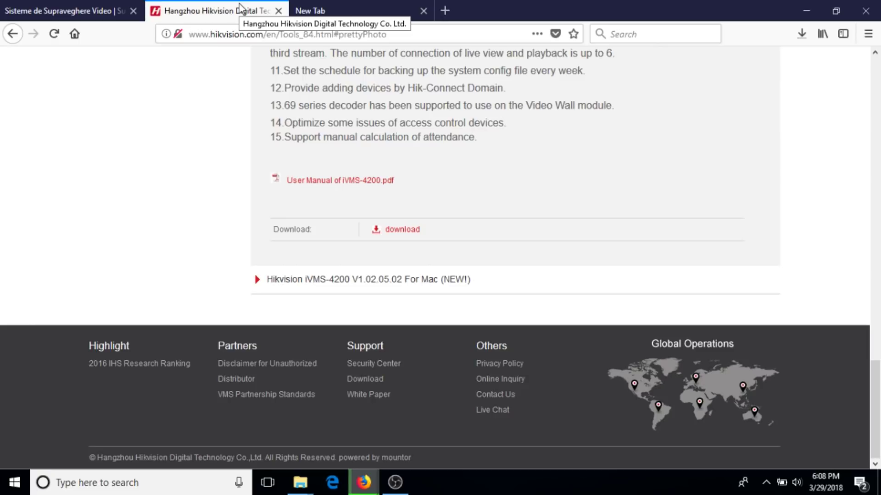
Cancel the duplicate iVMS-4200 download in Firefox and open the completed archive's folder.
click(803, 35)
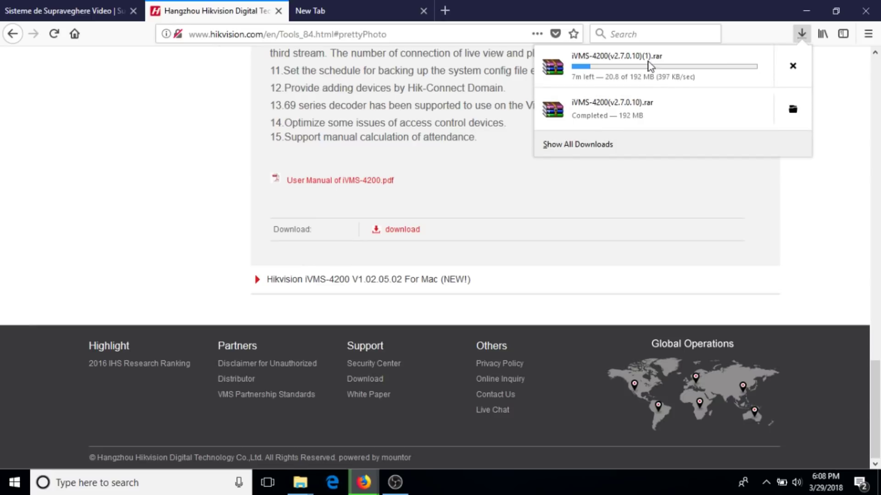
click(793, 67)
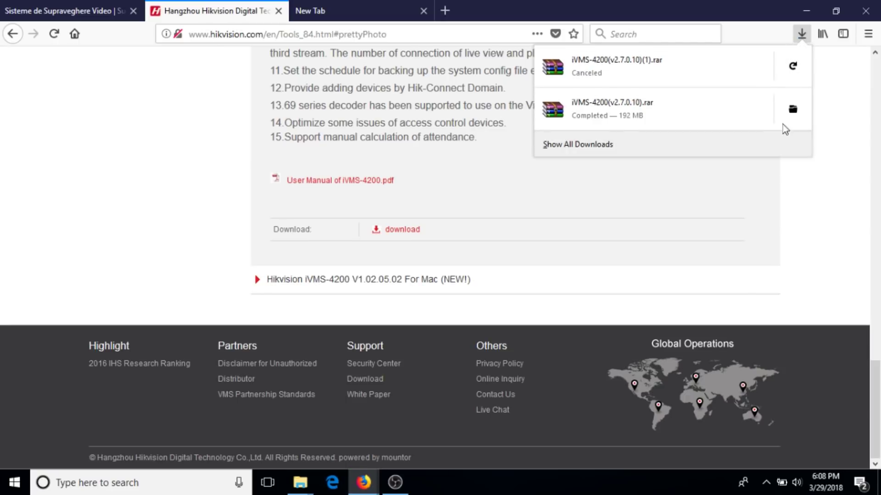
click(793, 110)
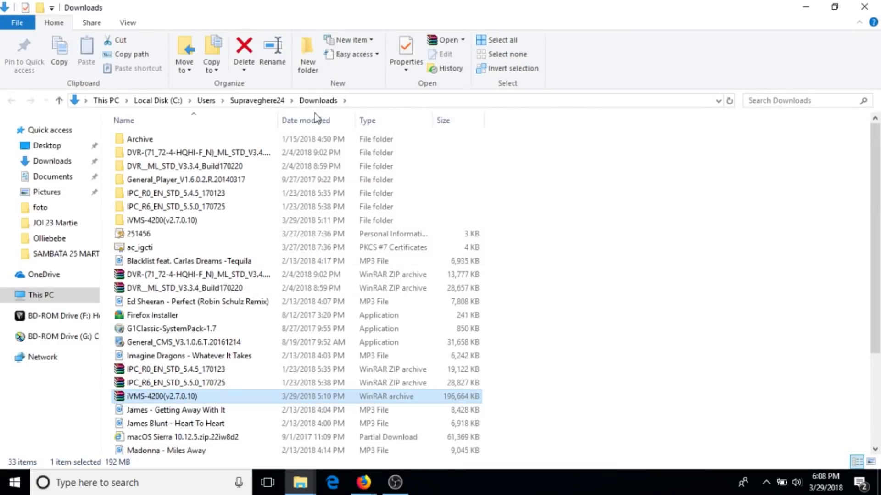
Extract the iVMS-4200(v2.7.0.10) rar to its own folder, replacing all existing files.
scroll(156, 312, down, 3)
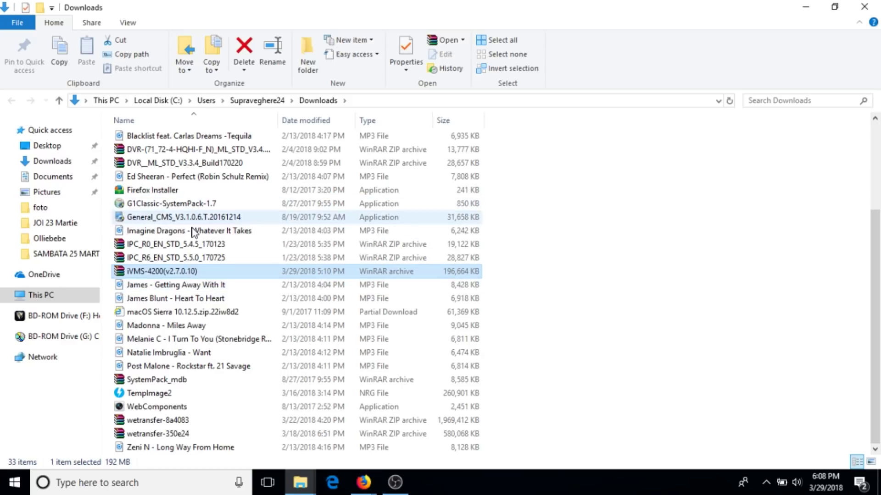
key(Up)
key(Down)
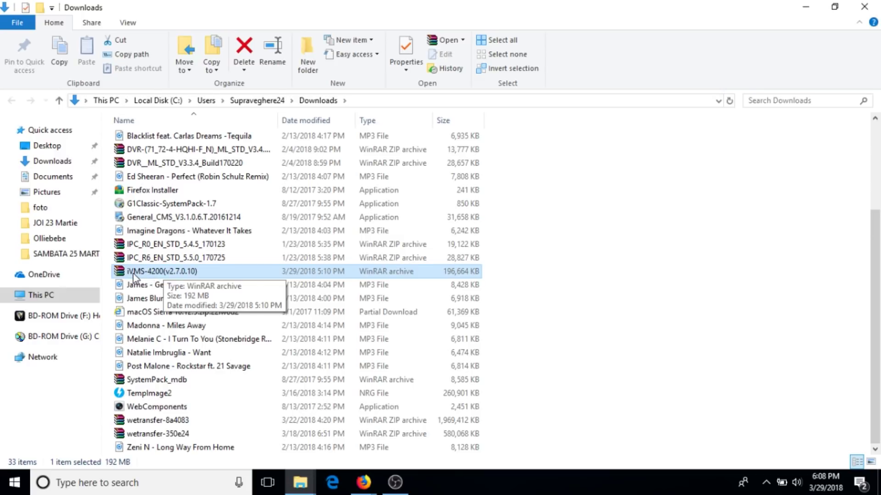
right_click(169, 271)
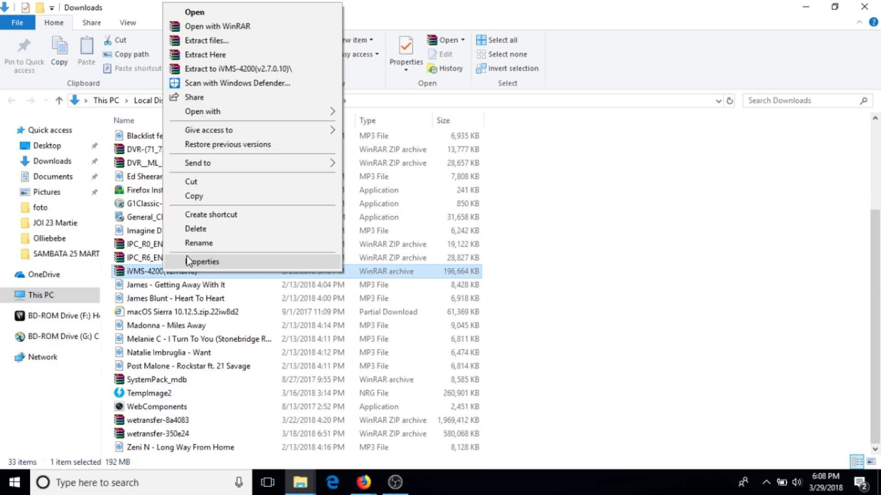
click(232, 68)
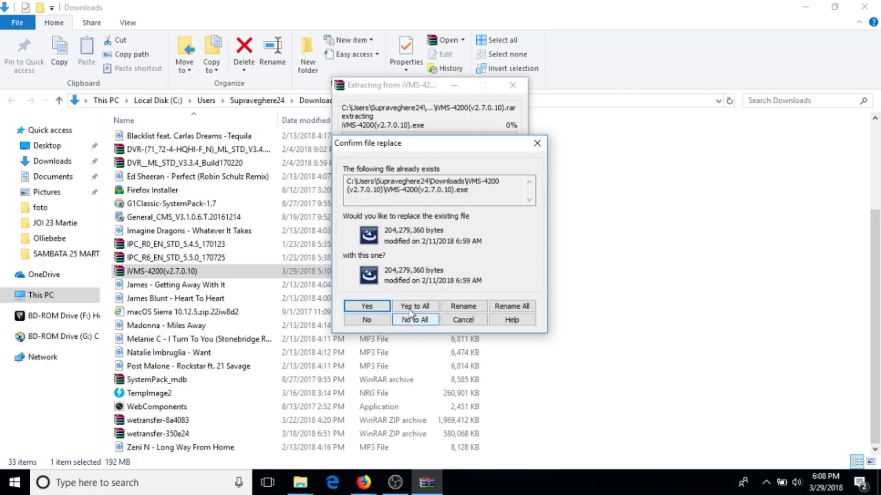
click(408, 310)
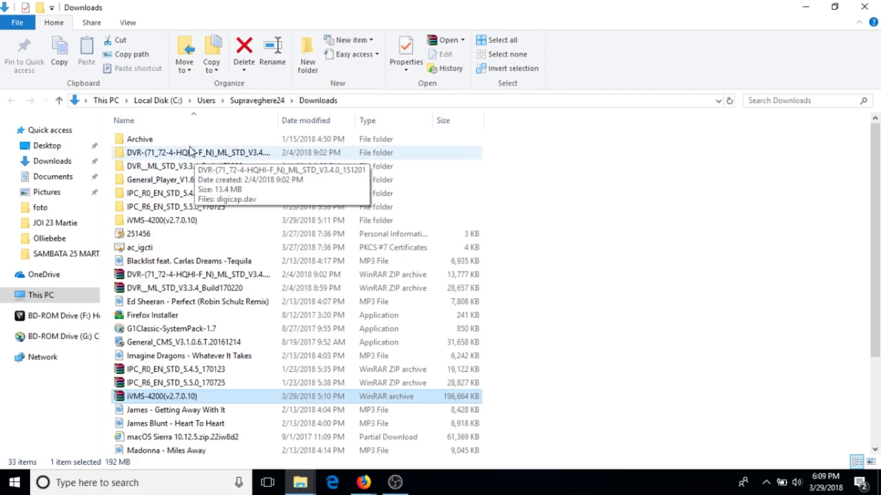
click(160, 223)
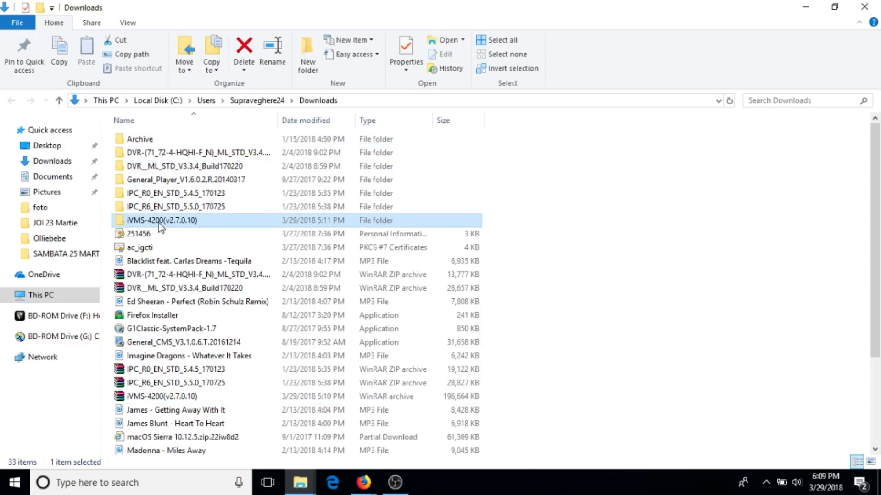
Run the iVMS-4200(v2.7.0.10) installer from the extracted folder and approve the UAC prompt.
double_click(173, 223)
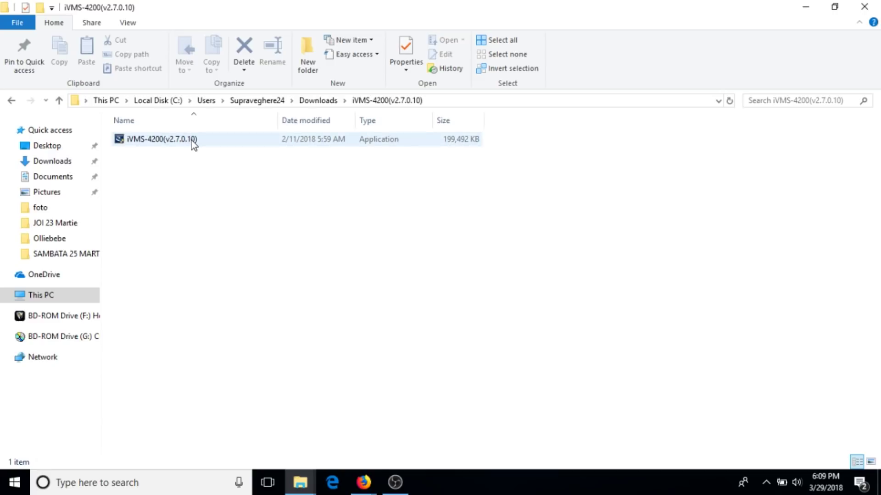
double_click(166, 139)
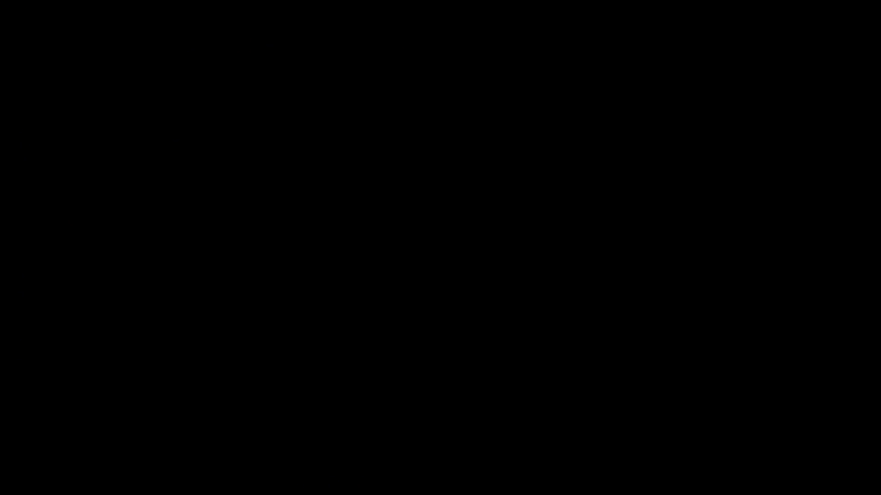
click(378, 334)
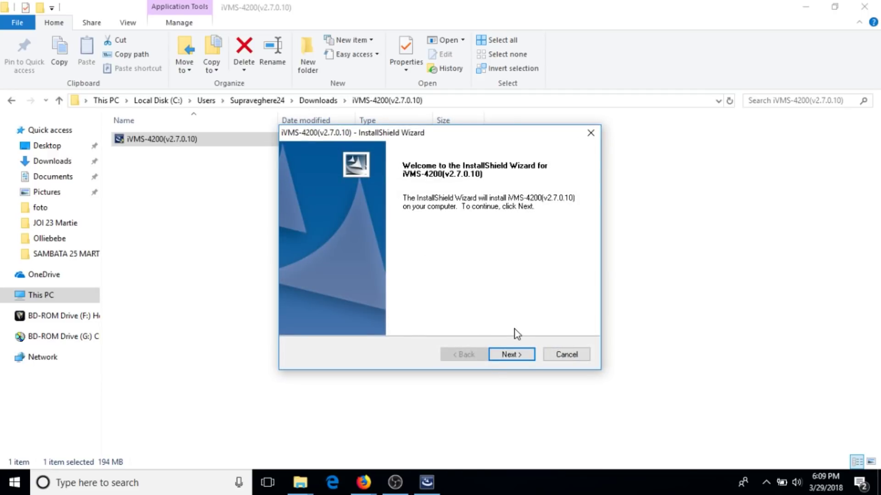
Get past the welcome page and accept the iVMS-4200 license agreement terms.
click(510, 355)
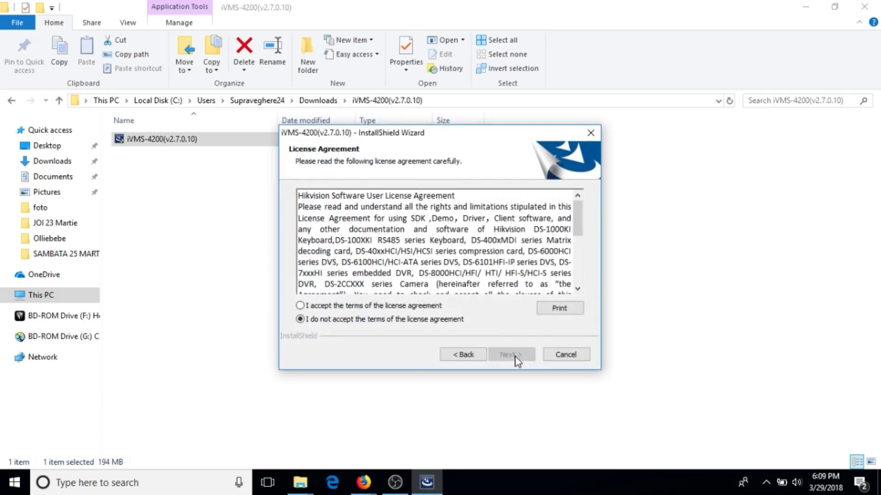
click(359, 305)
click(509, 356)
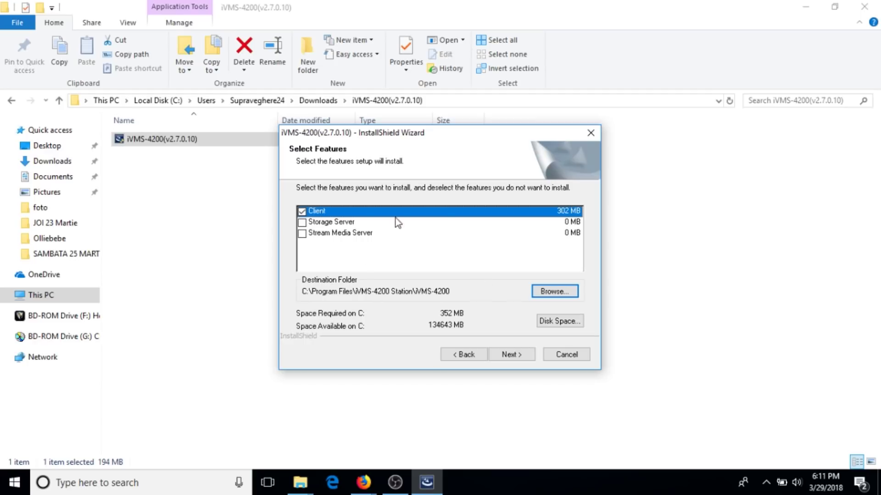
Add Storage Server and Stream Media Server to the Client feature selection and continue.
click(302, 223)
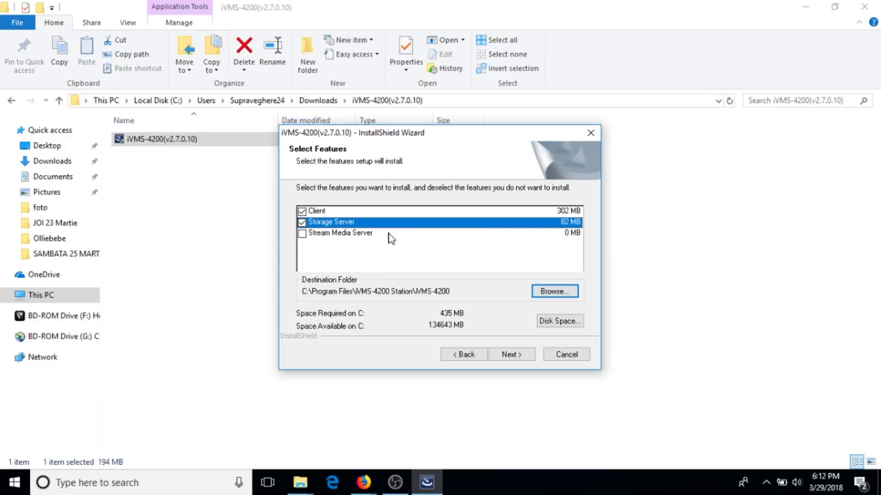
click(304, 233)
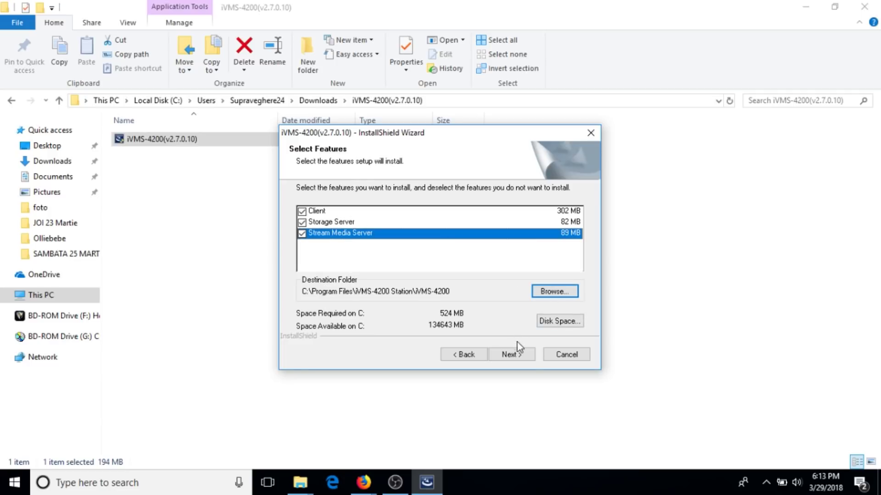
click(510, 354)
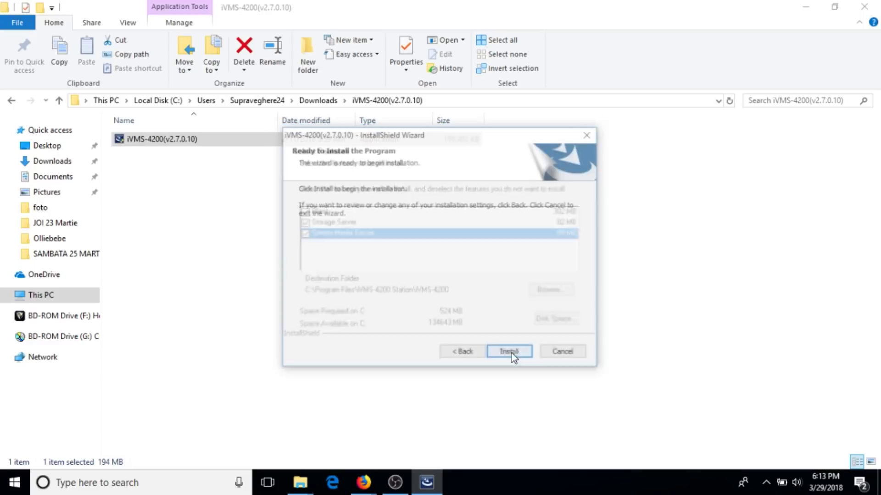
Install iVMS-4200 with all three desktop shortcuts kept, then finish the wizard.
click(510, 354)
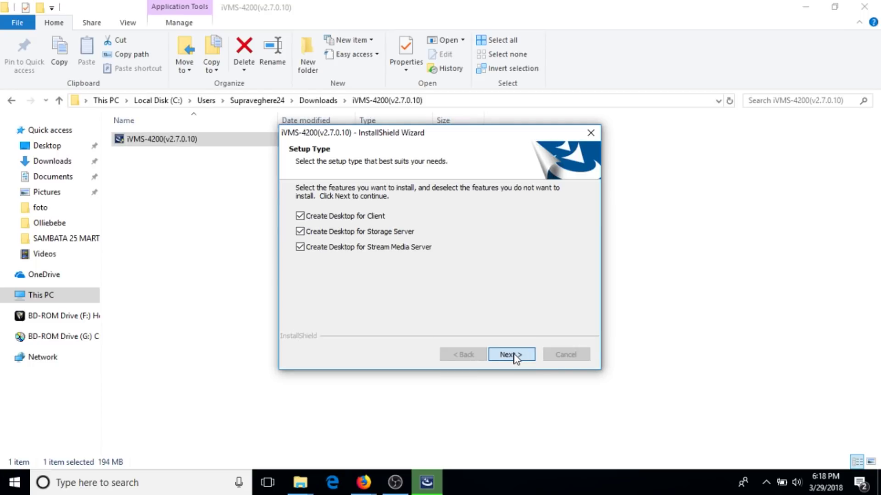
click(511, 355)
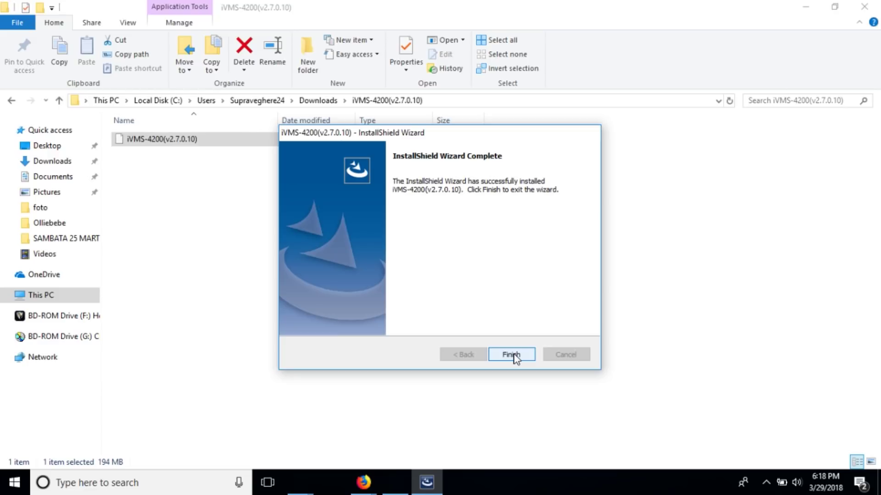
click(511, 356)
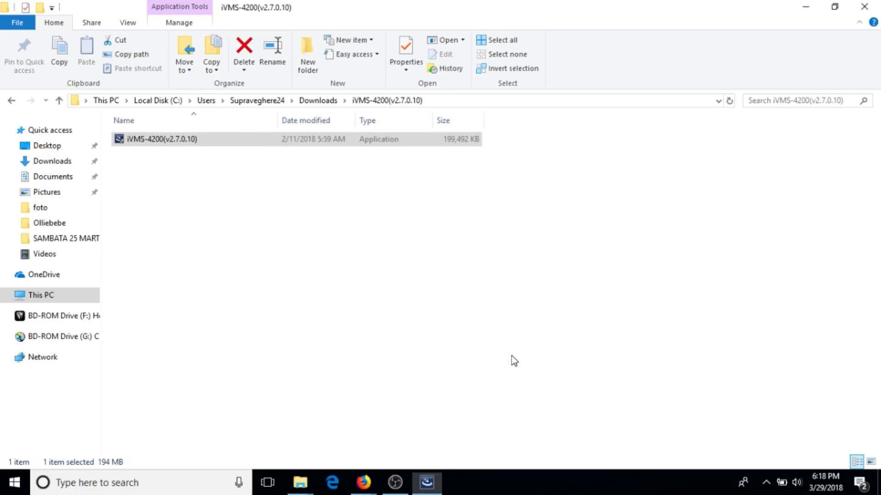
Minimize the open windows and move the Client, Storage and Stream Media Server shortcuts to the desktop top.
click(805, 8)
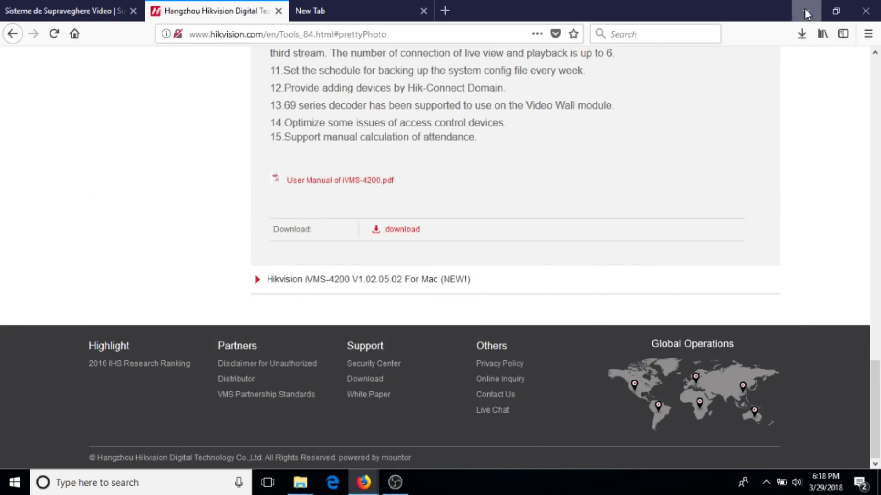
click(805, 8)
drag(121, 222, 321, 37)
drag(119, 291, 391, 6)
click(120, 346)
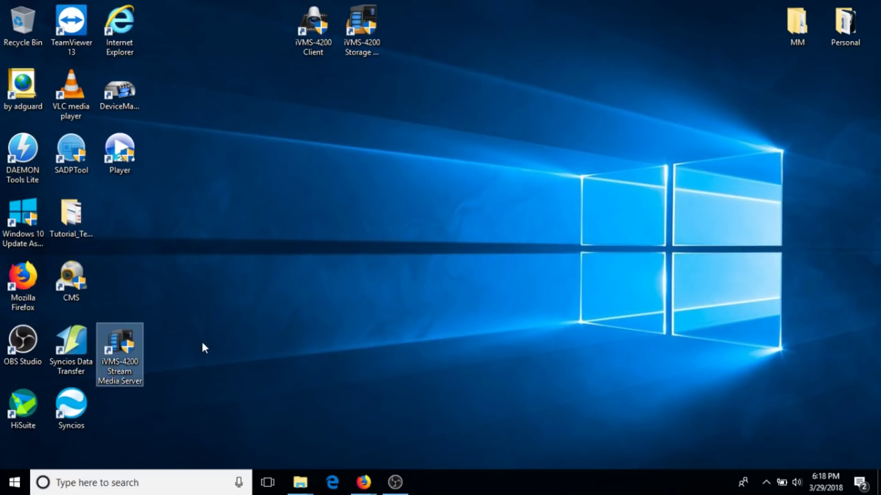
drag(121, 342, 425, 6)
Launch iVMS-4200 Client from its desktop shortcut.
click(465, 156)
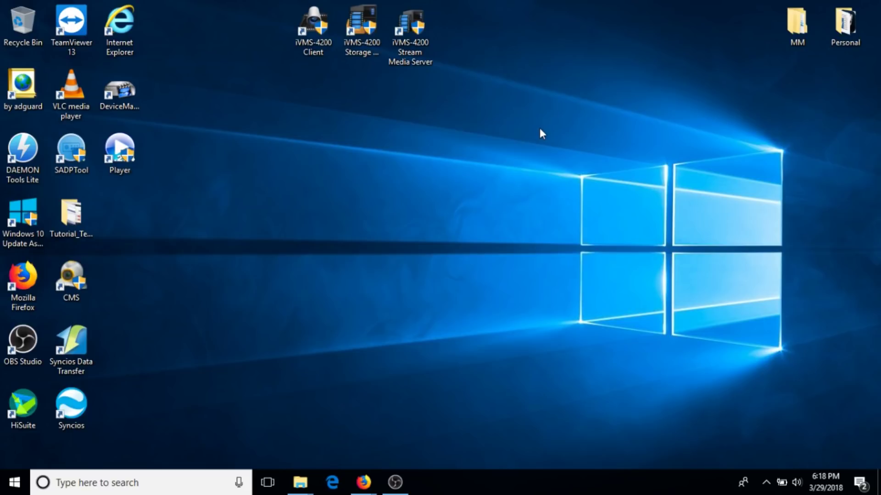
click(302, 22)
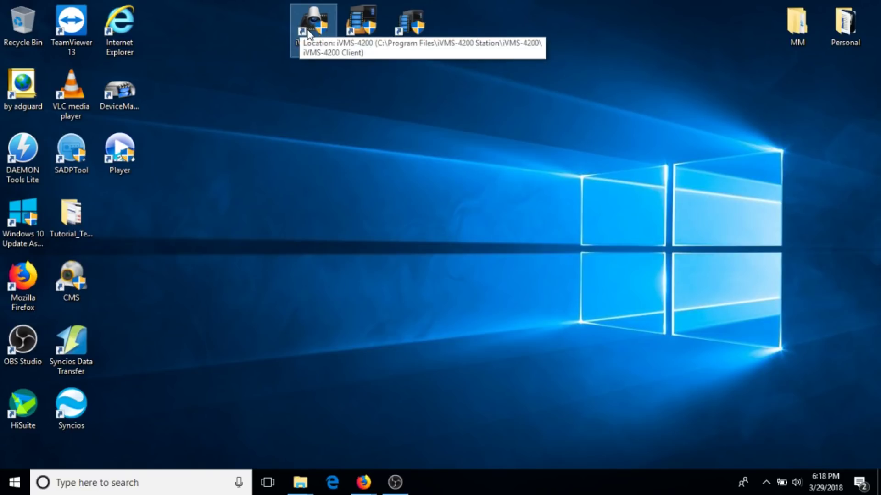
double_click(314, 27)
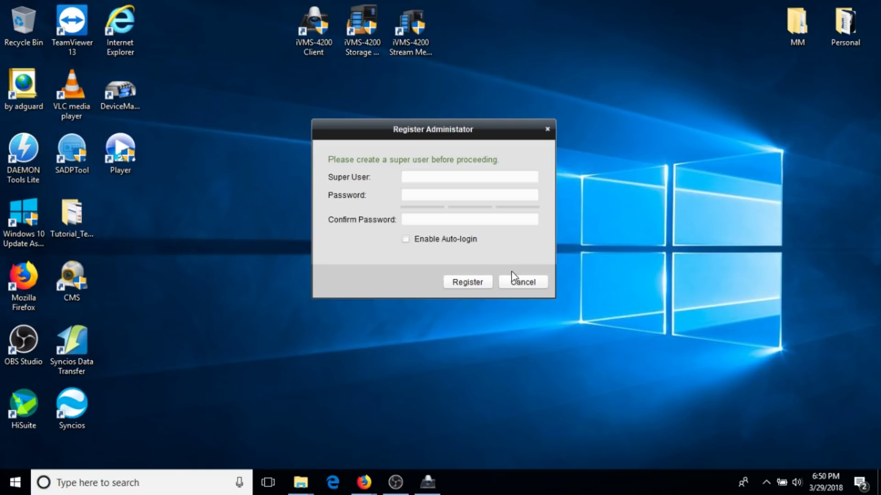
Enter super user 'admin' with the password typed twice, and enable auto-login.
click(466, 175)
text(admin)
key(Tab)
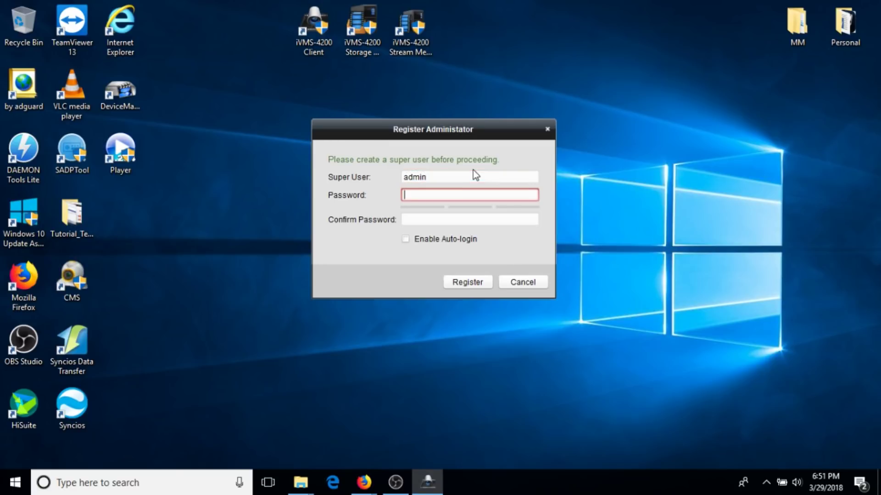
text(*********)
key(Tab)
text(*********)
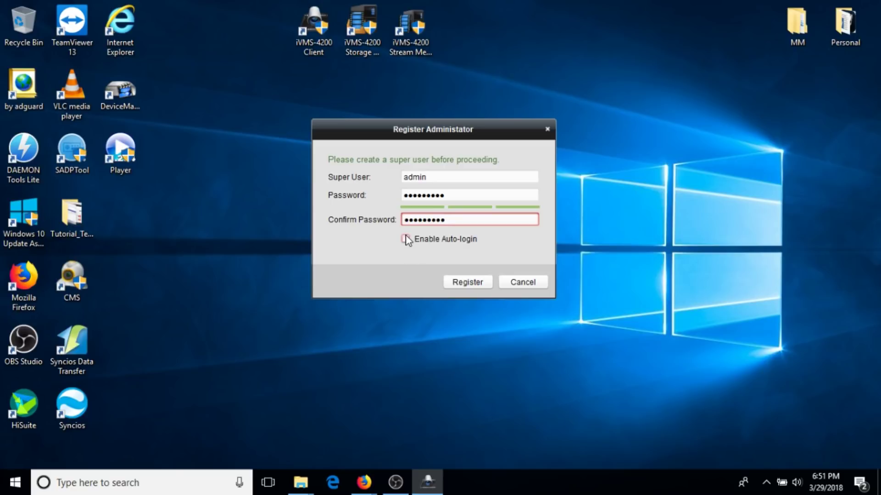
click(405, 239)
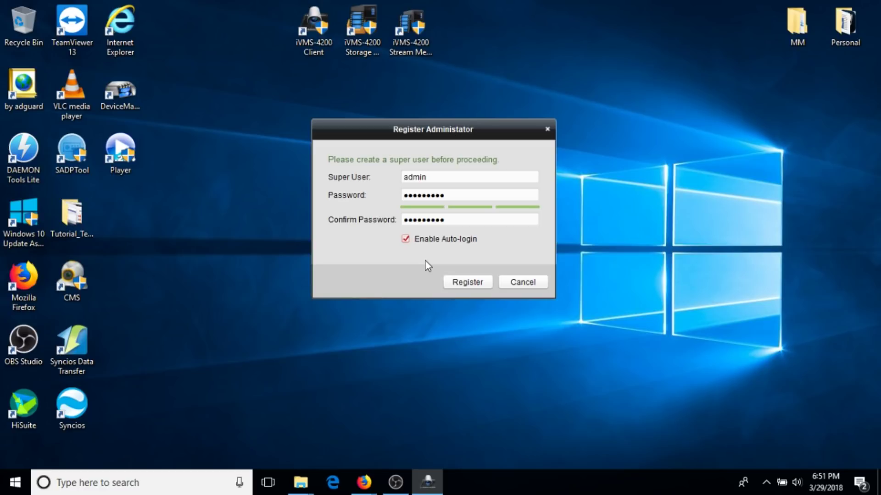
Register the admin super user account to start client initialization.
click(467, 281)
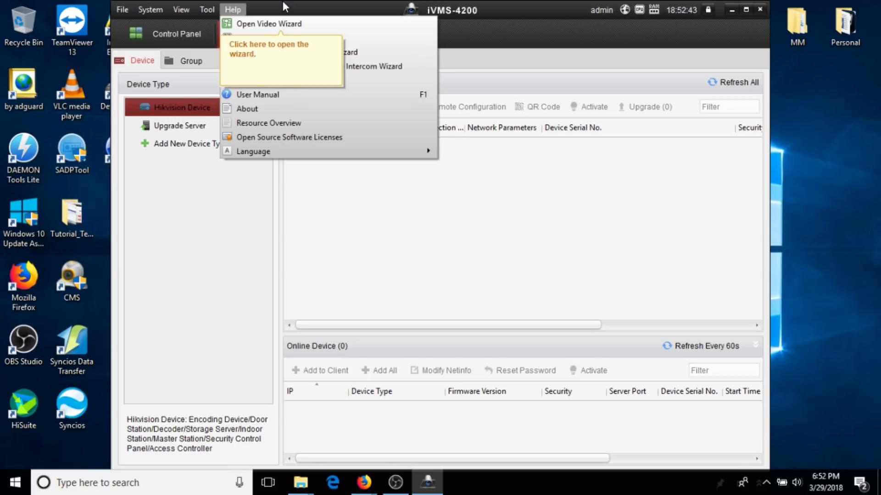
Add the Control Panel page from the View menu.
mouse_move(207, 9)
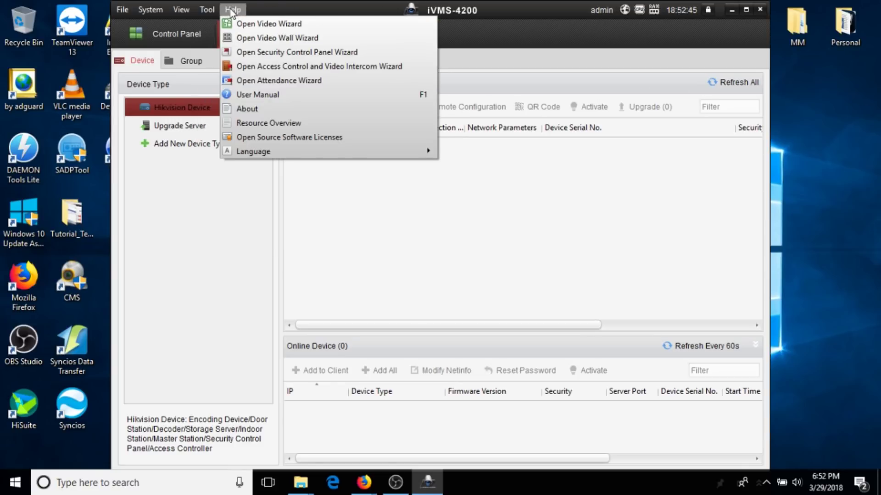
mouse_move(126, 12)
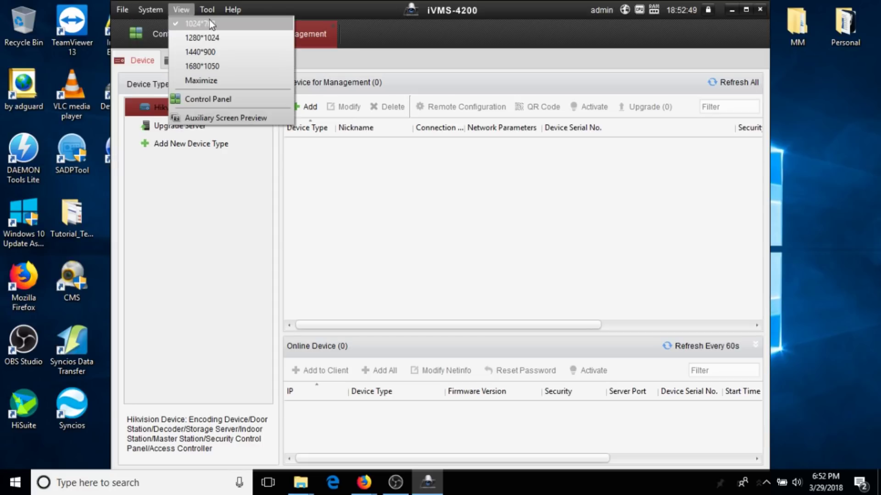
click(222, 101)
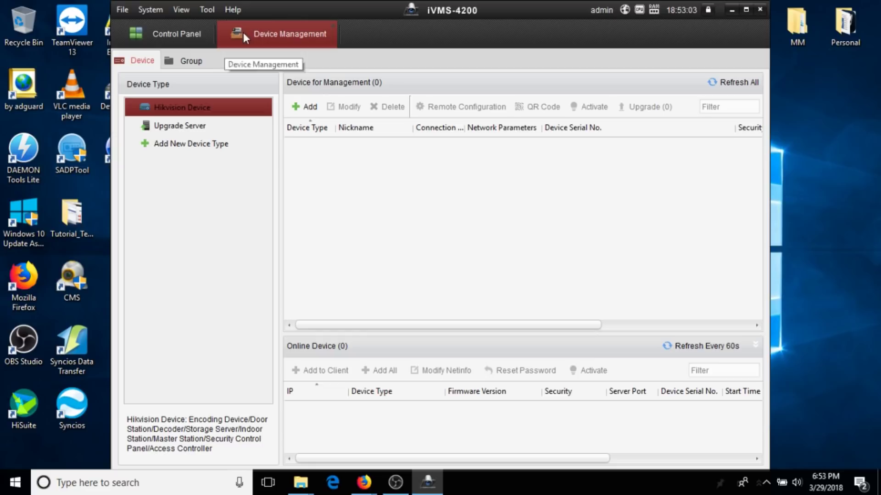
Switch to the Control Panel page with modules like Log Search and System Configuration.
click(178, 34)
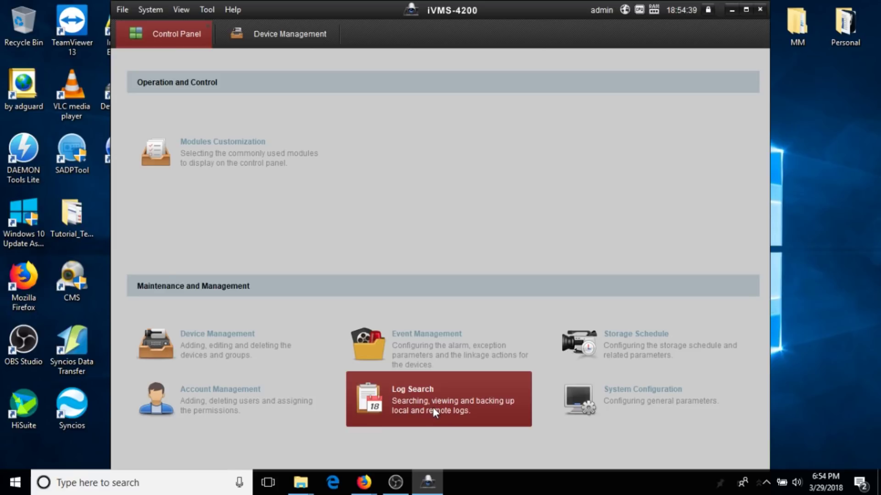
click(644, 399)
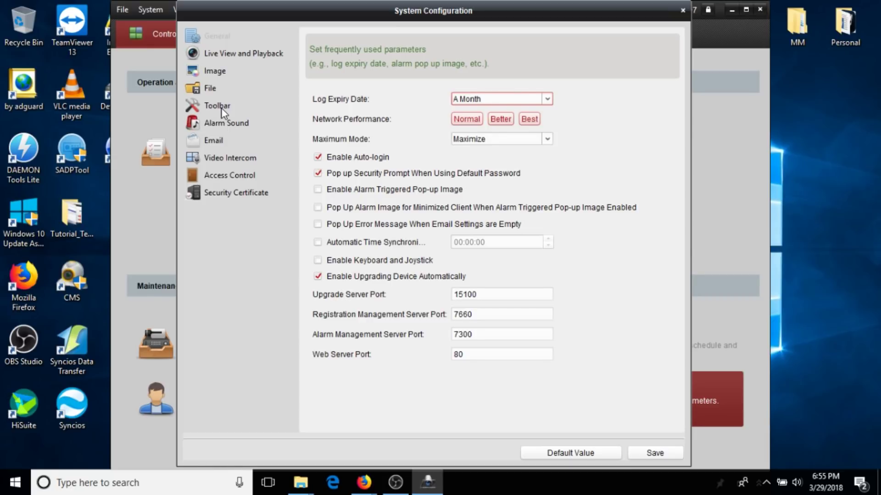
click(683, 10)
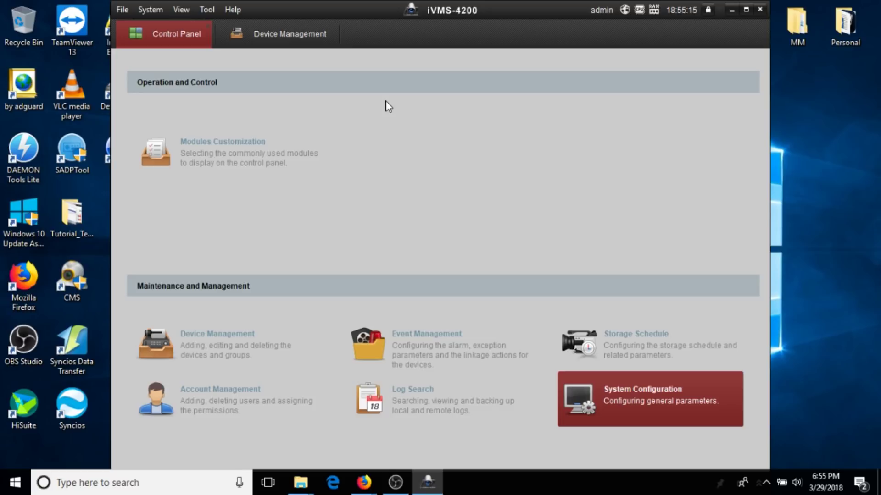
Return to Device Management and bring up the Add dialog for a new device.
click(284, 37)
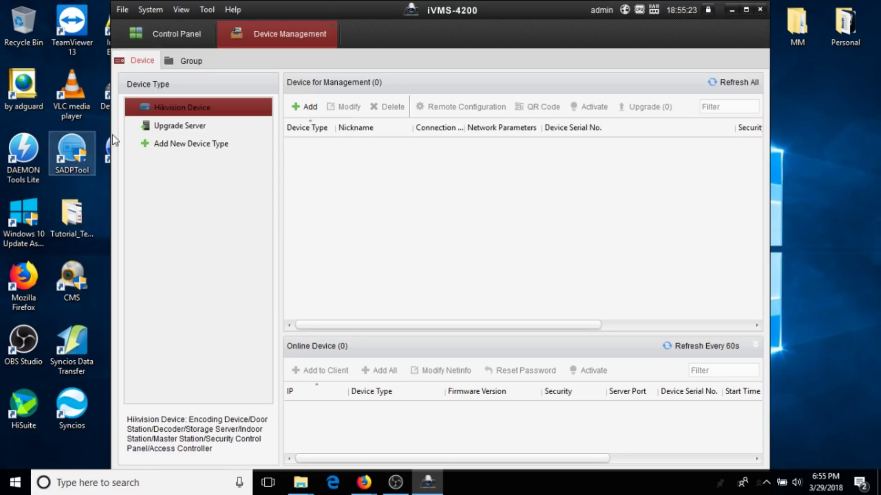
click(306, 108)
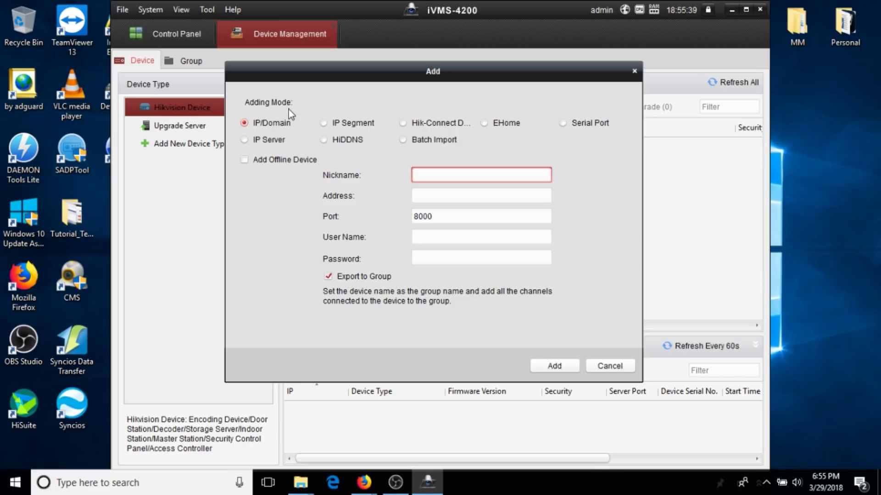
Try the Hik-Connect Domain adding mode, then go back to IP/Domain mode.
click(406, 124)
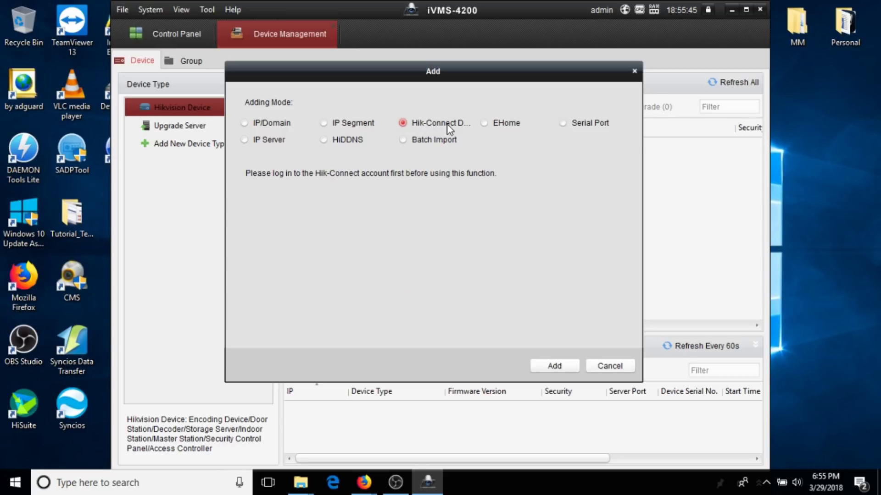
click(254, 127)
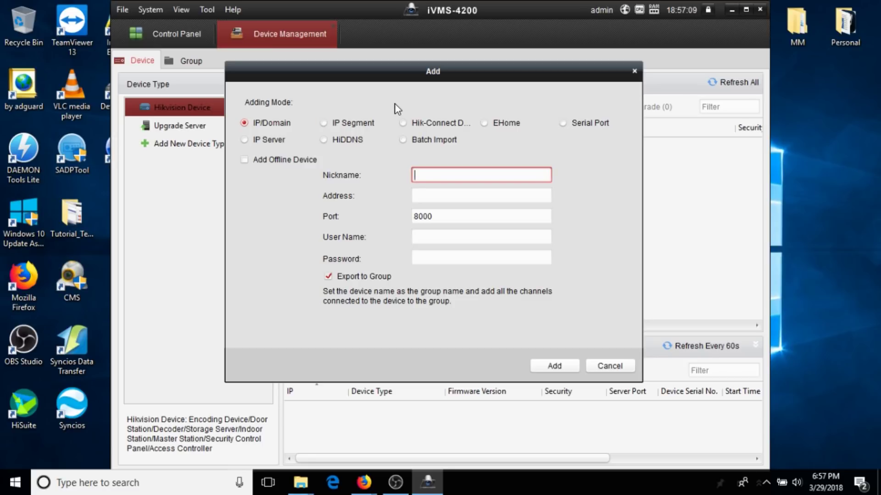
text(test_dvr)
key(Tab)
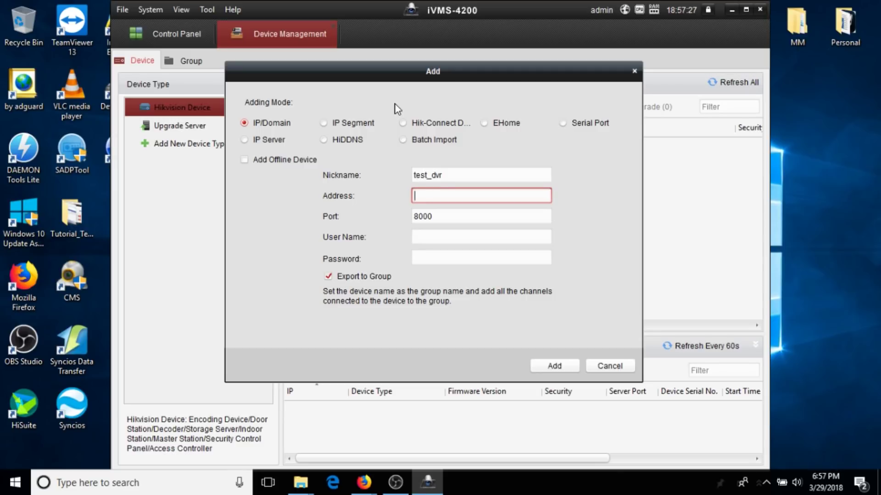
text(89.46.129.106)
click(455, 216)
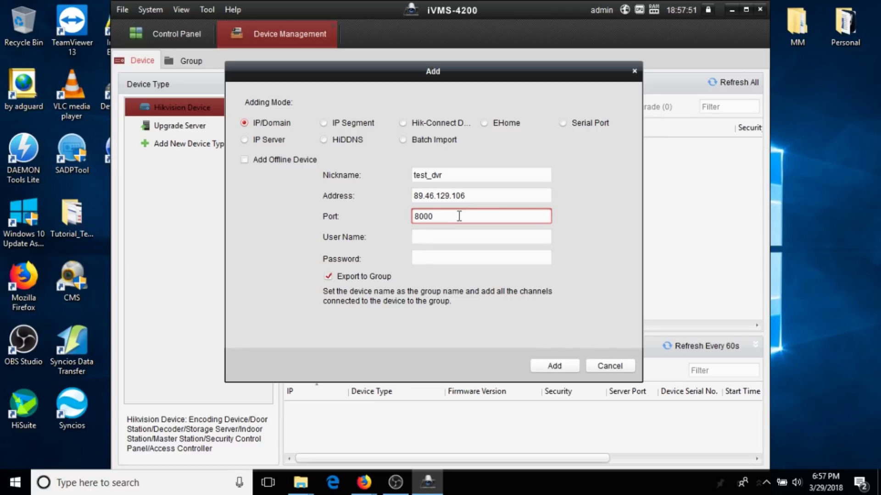
key(BackSpace)
key(BackSpace)
key(BackSpace)
key(BackSpace)
text(9003)
double_click(447, 216)
Fill in the device's login user name and password and add test_dvr.
click(435, 238)
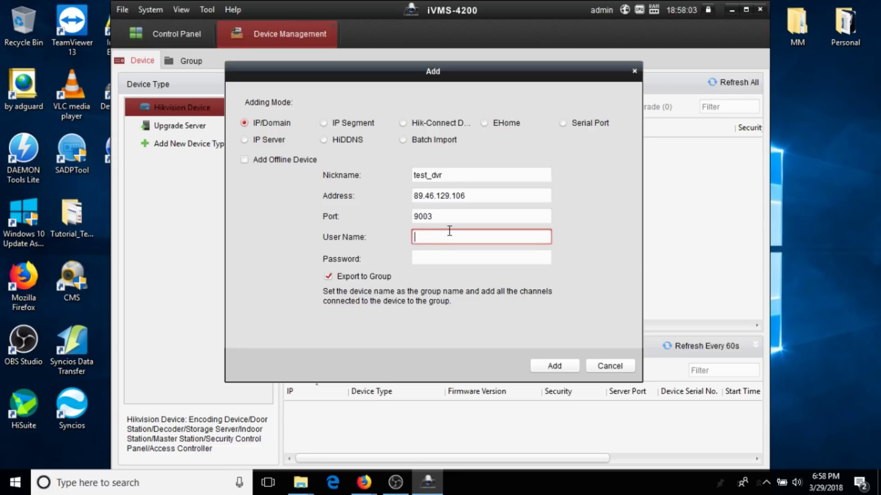
text(admin)
key(Tab)
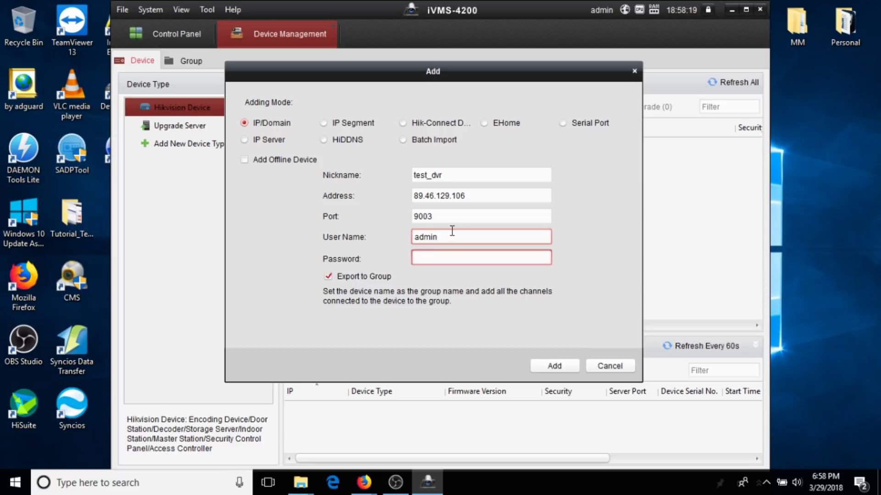
text(•••••••••)
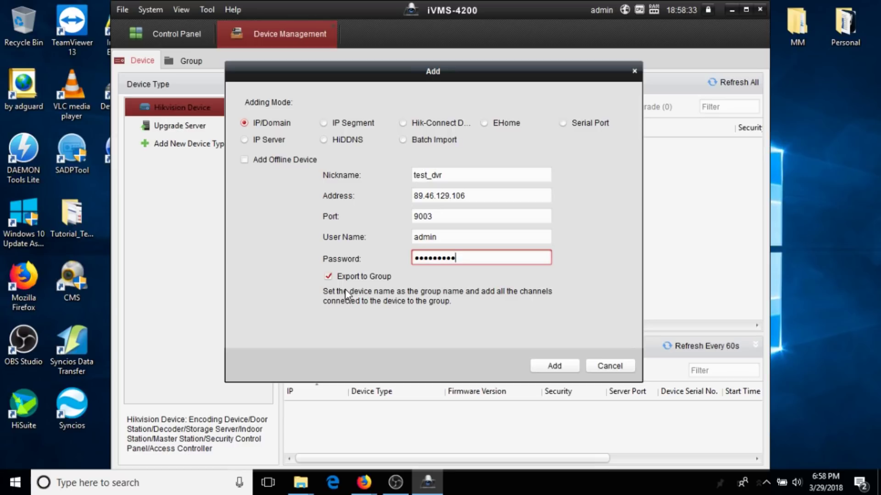
click(552, 367)
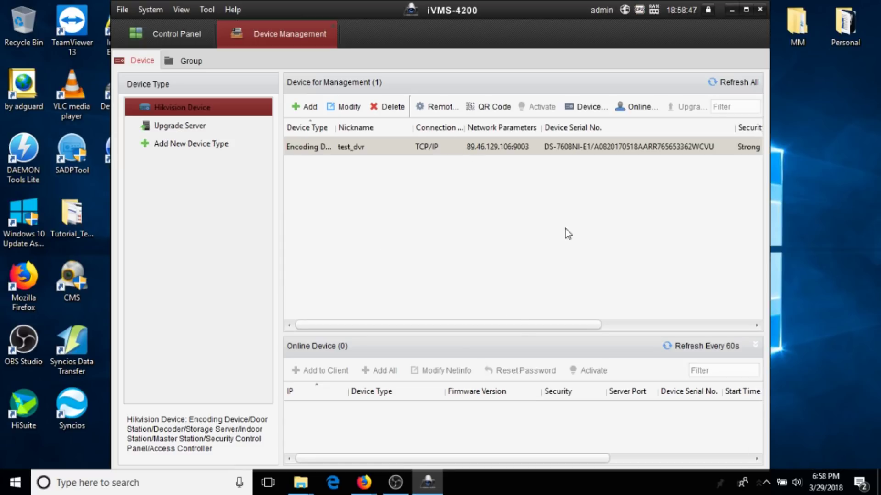
drag(503, 325, 446, 334)
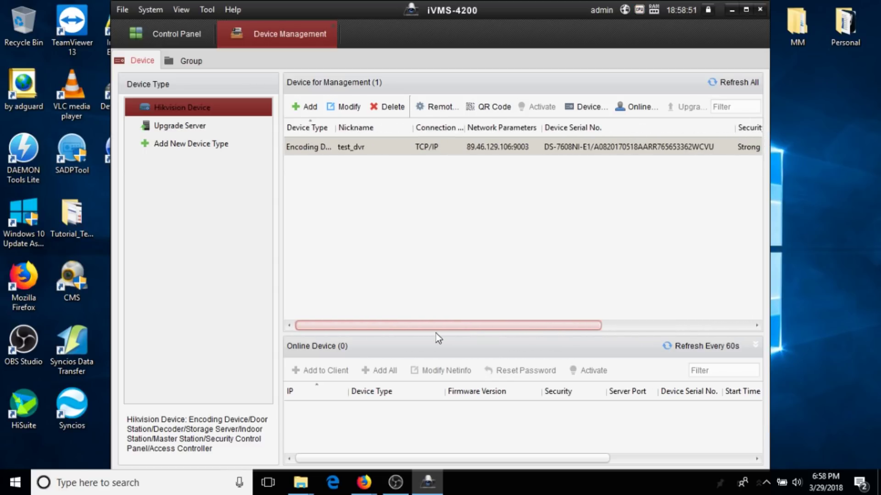
drag(398, 326, 418, 326)
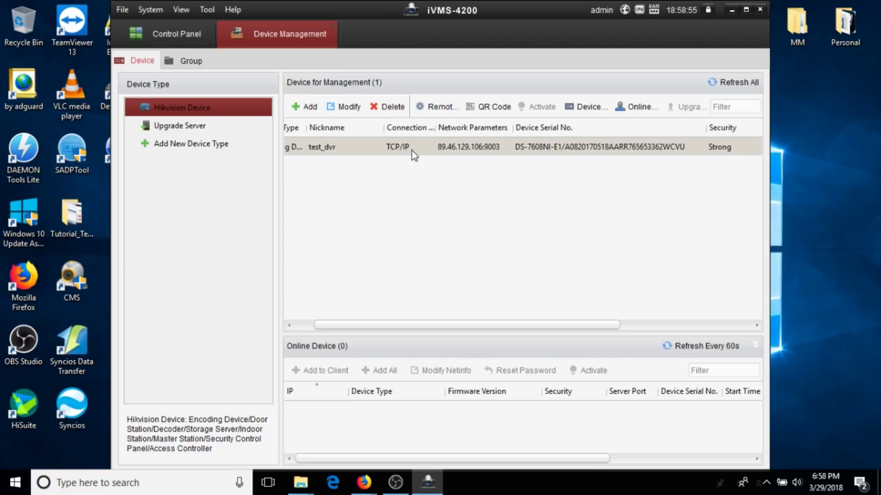
drag(439, 326, 582, 329)
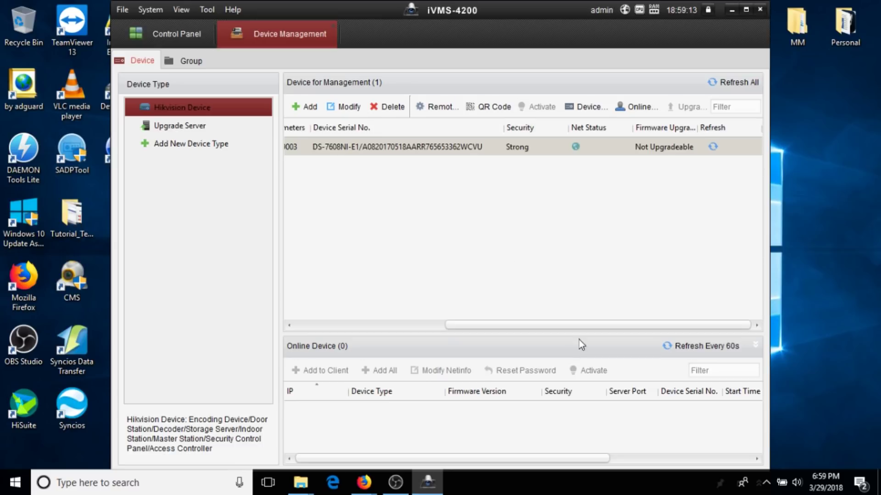
drag(587, 324, 399, 326)
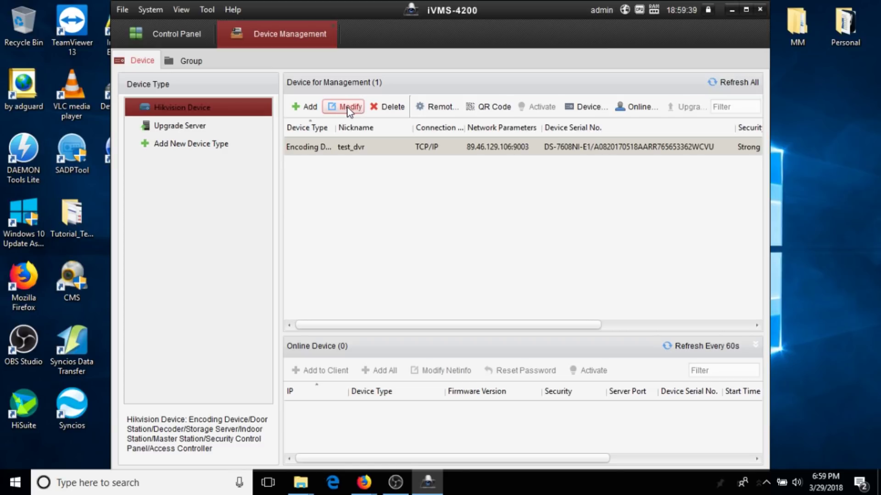
click(435, 108)
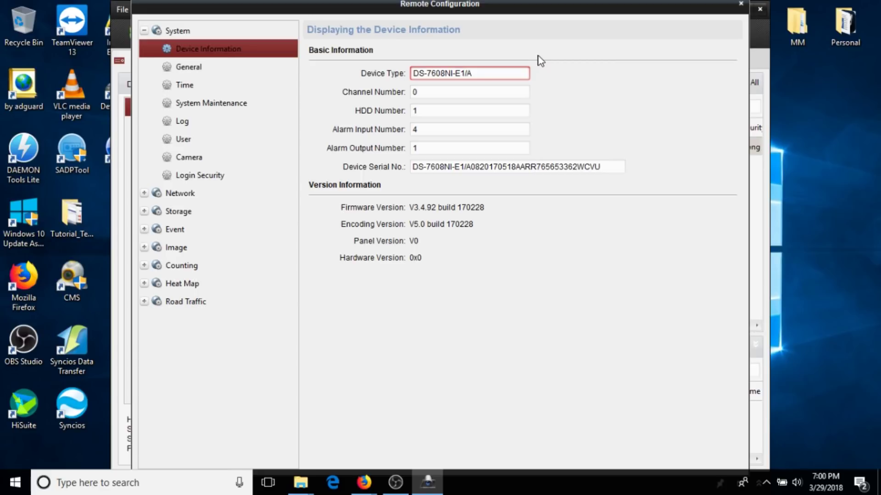
click(741, 4)
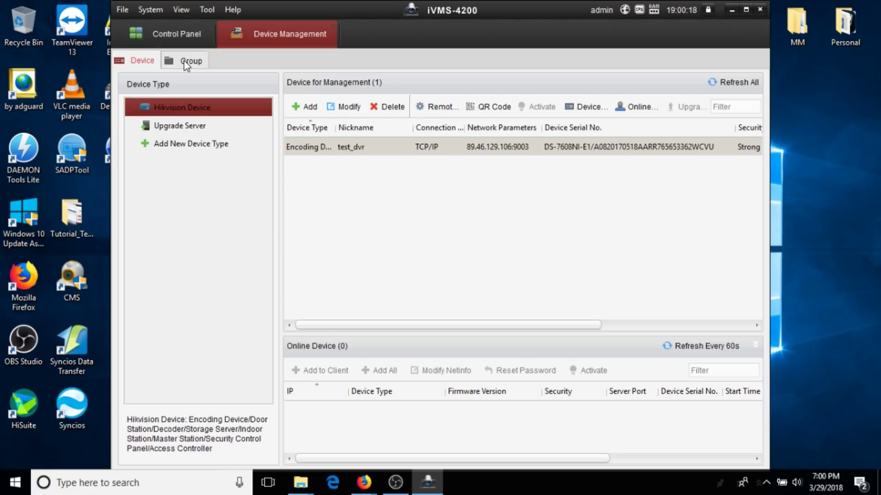
View test_dvr's 16 resources under Group, then go back to the Control Panel.
click(187, 62)
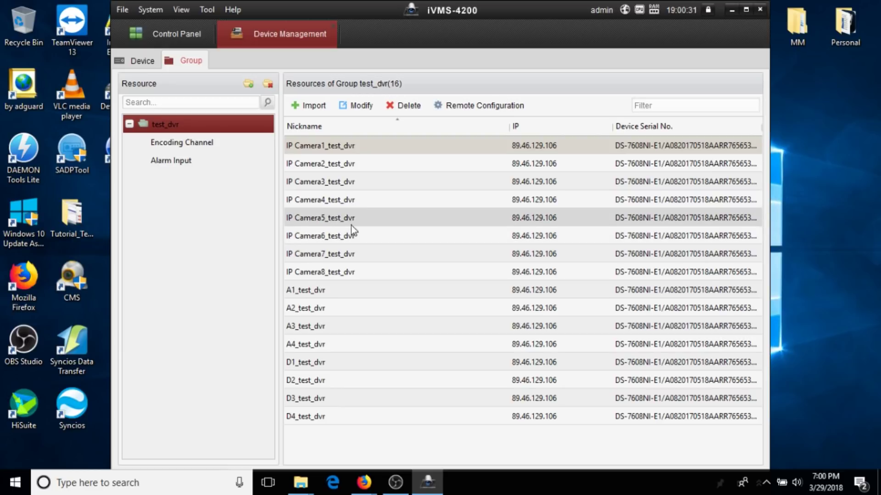
click(165, 34)
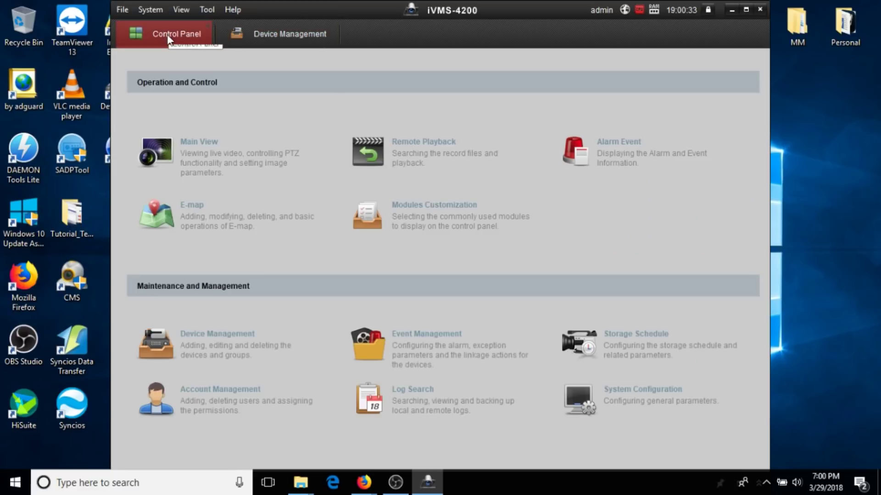
Open Main View to get the test_dvr camera list and an empty four-pane grid.
click(201, 139)
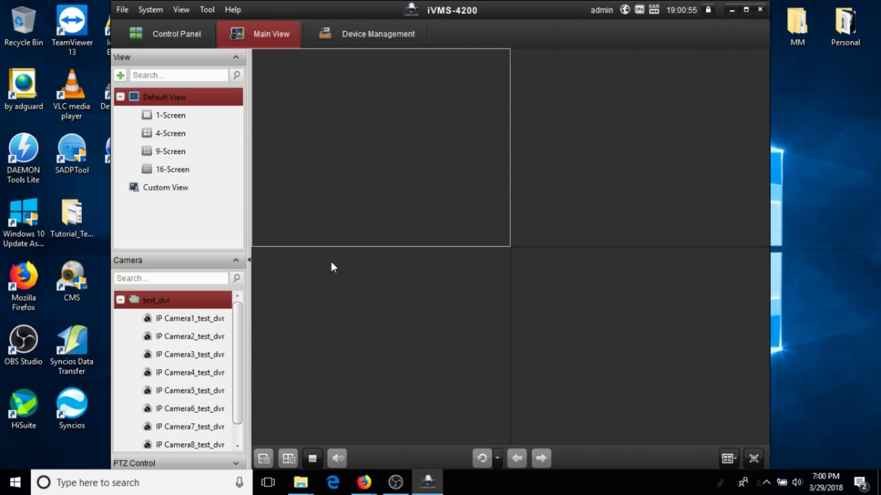
Start live view of the eight test_dvr cameras in the 9-Screen layout.
click(177, 151)
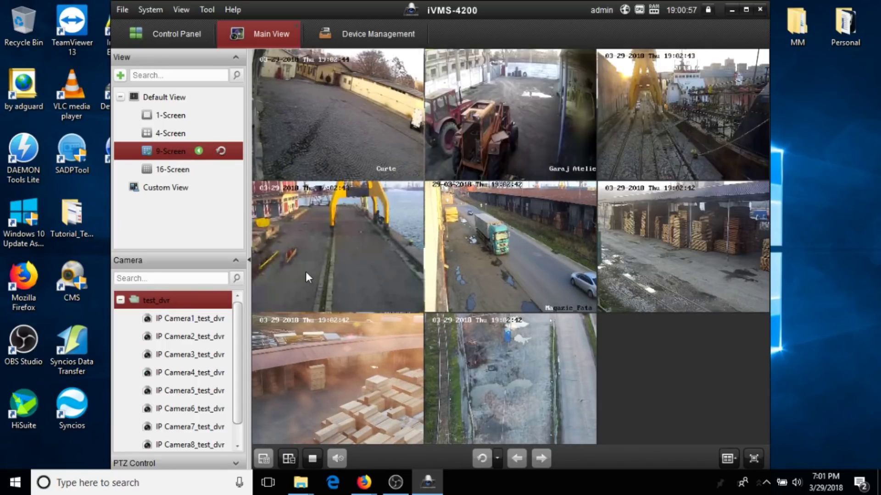
drag(238, 343, 241, 302)
mouse_move(178, 160)
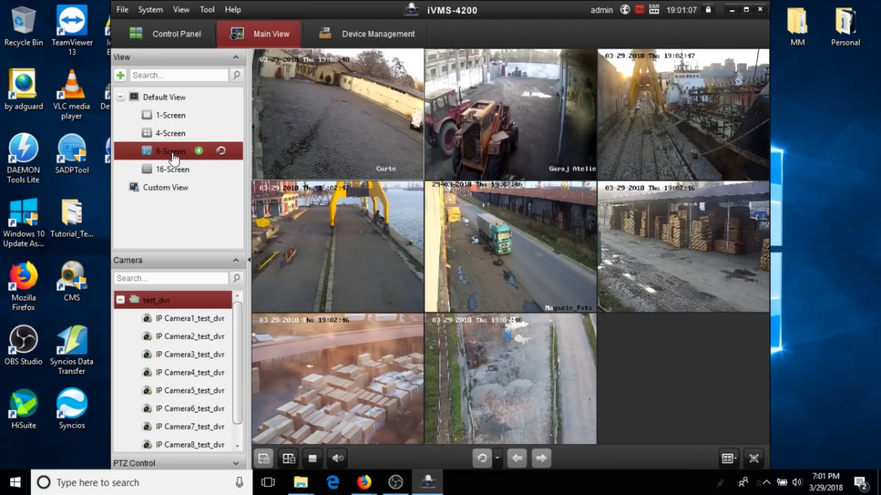
mouse_move(272, 235)
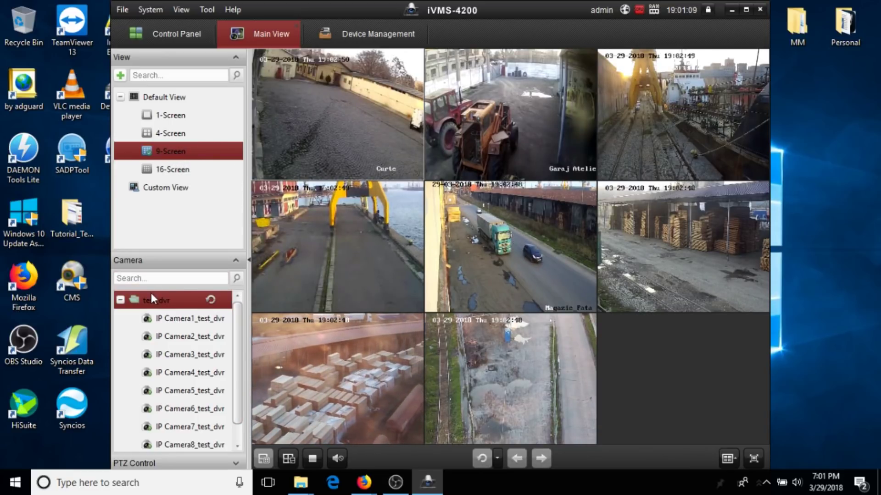
Start all test_dvr cameras and swap feeds so Magazie_Fata occupies the large tile.
click(121, 301)
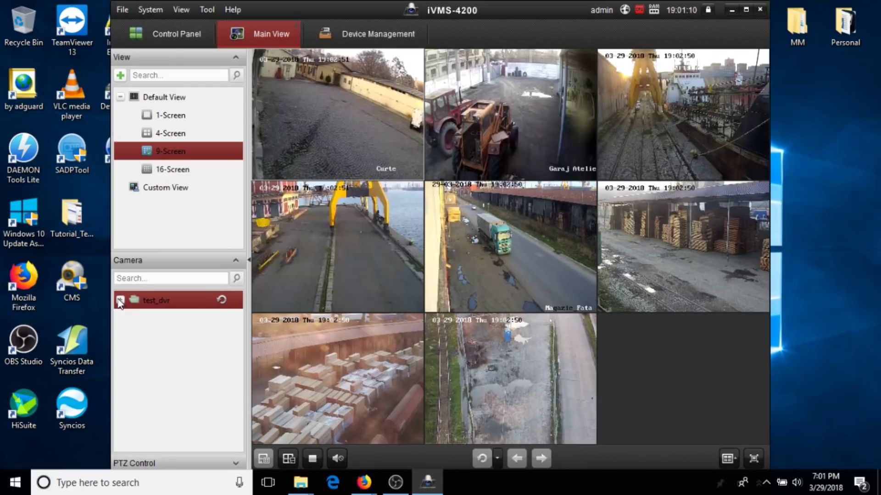
double_click(154, 301)
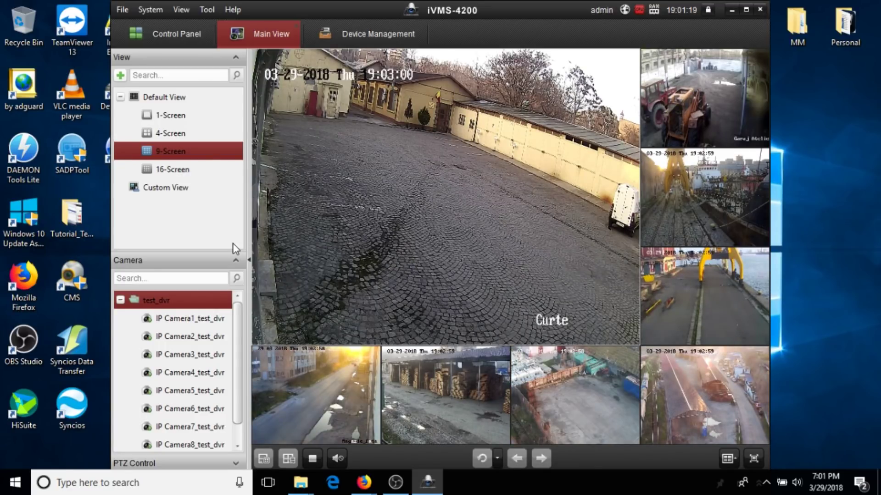
click(540, 154)
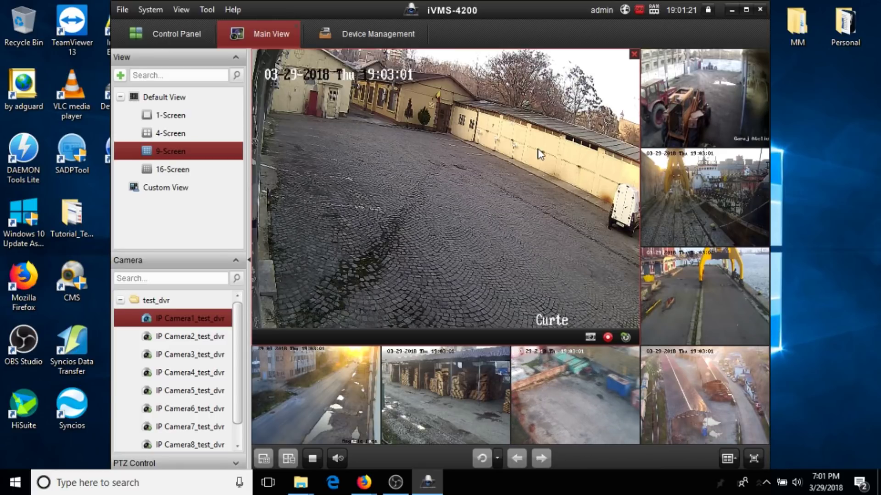
mouse_move(330, 378)
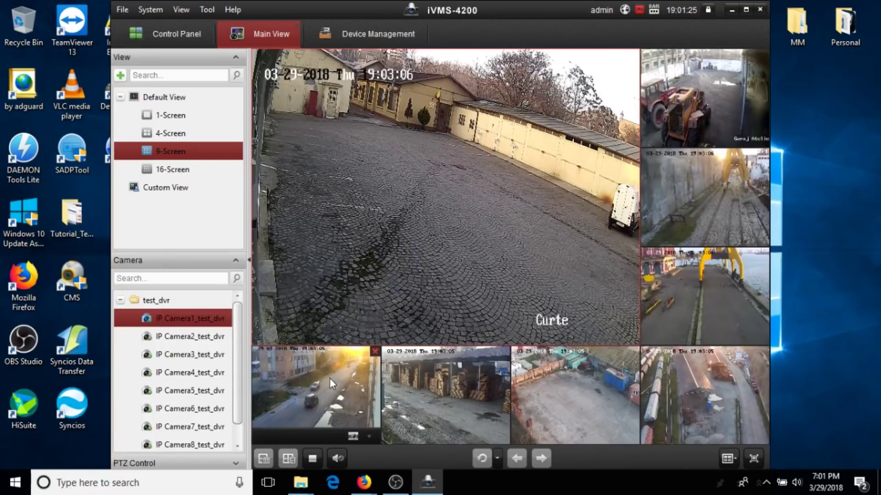
click(330, 377)
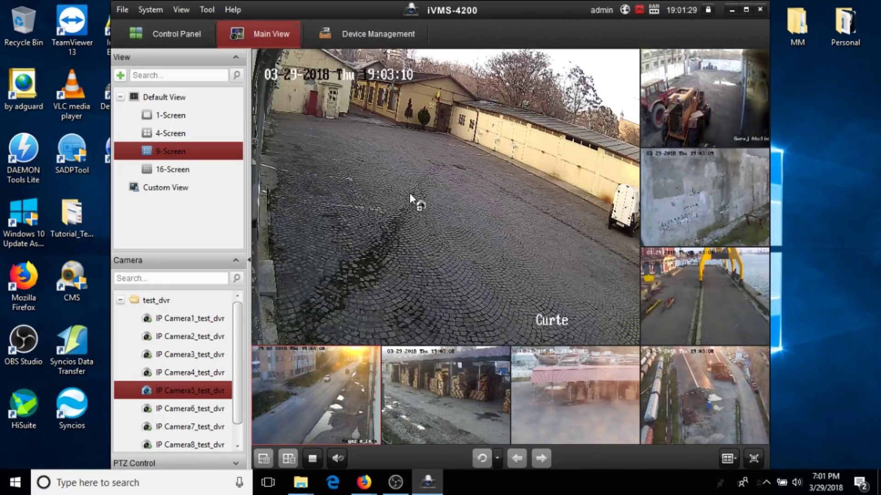
drag(409, 194, 409, 194)
click(727, 186)
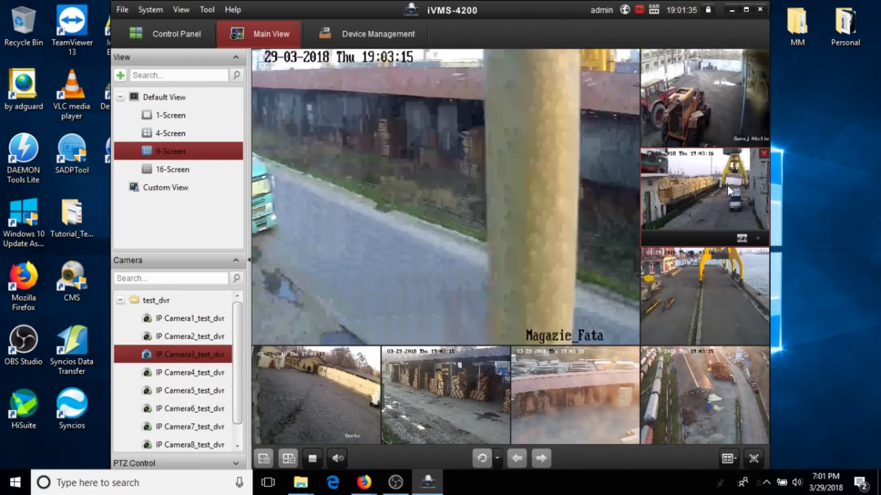
double_click(727, 186)
double_click(518, 244)
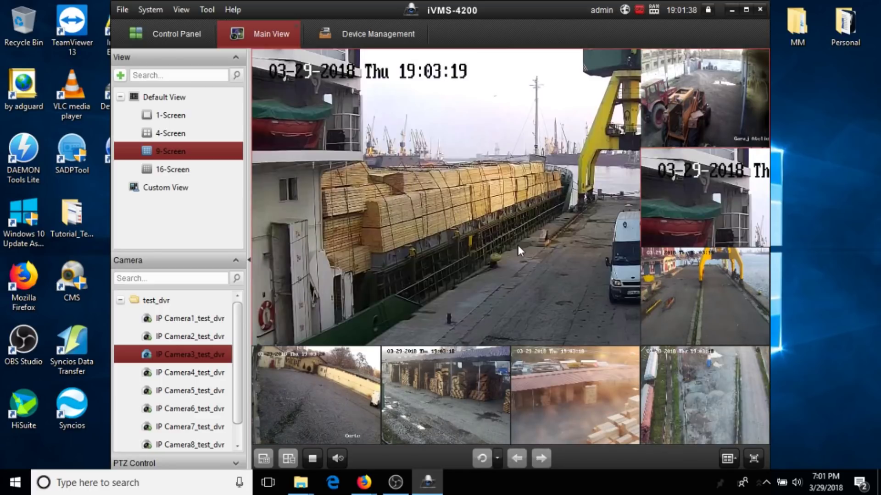
click(701, 366)
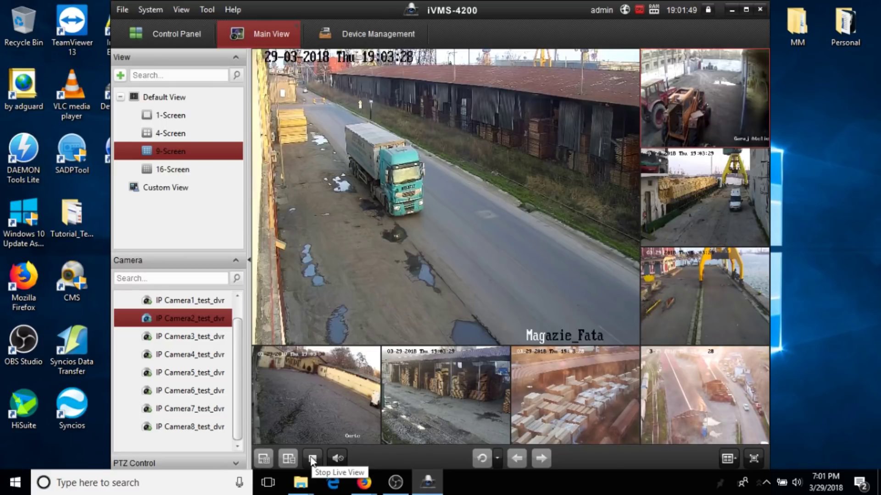
Set the window division back to 9 equal panes and expand PTZ Control with presets 1–3.
click(728, 459)
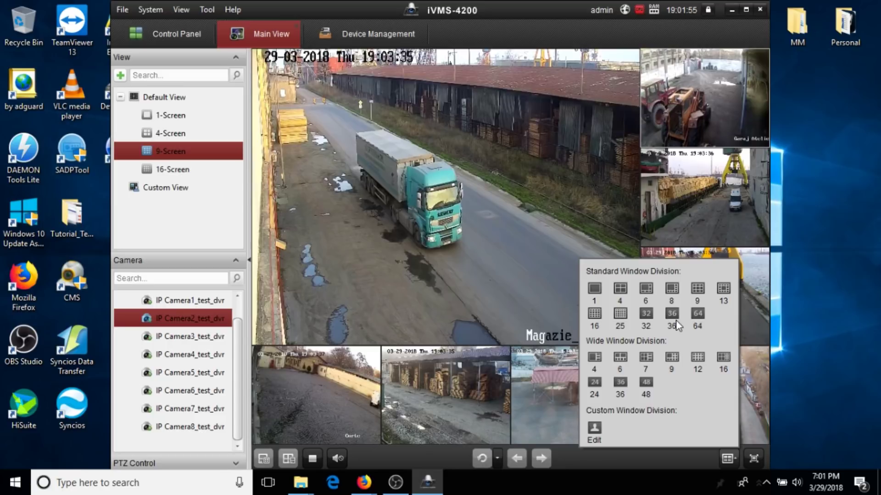
click(695, 288)
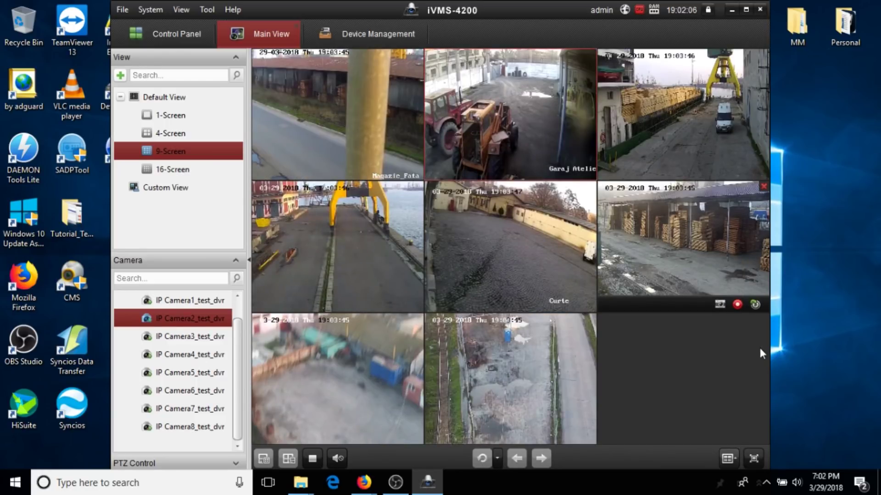
click(728, 458)
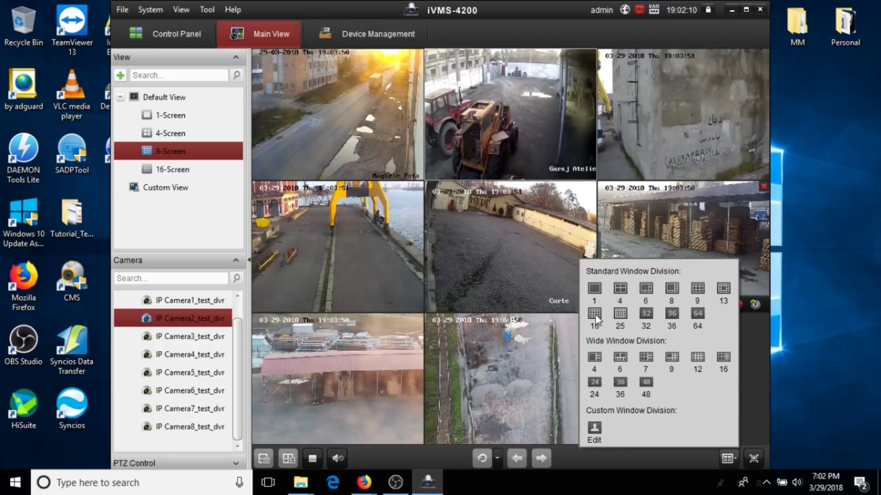
click(619, 358)
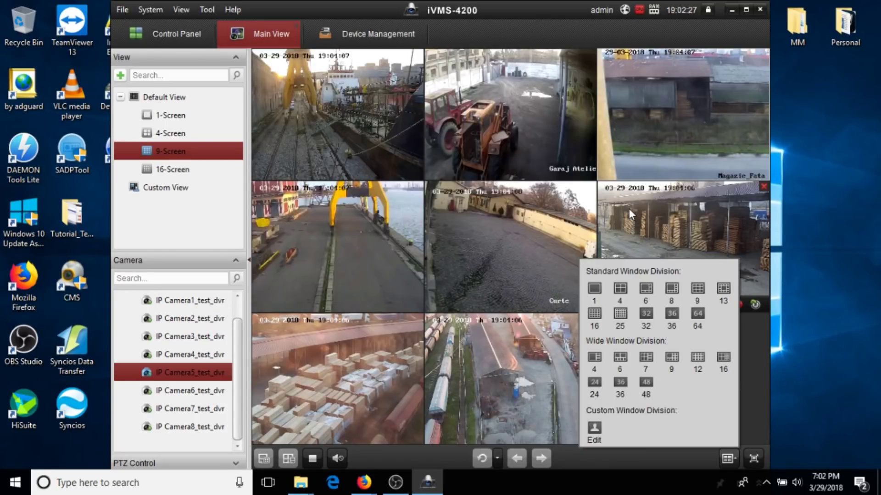
click(629, 208)
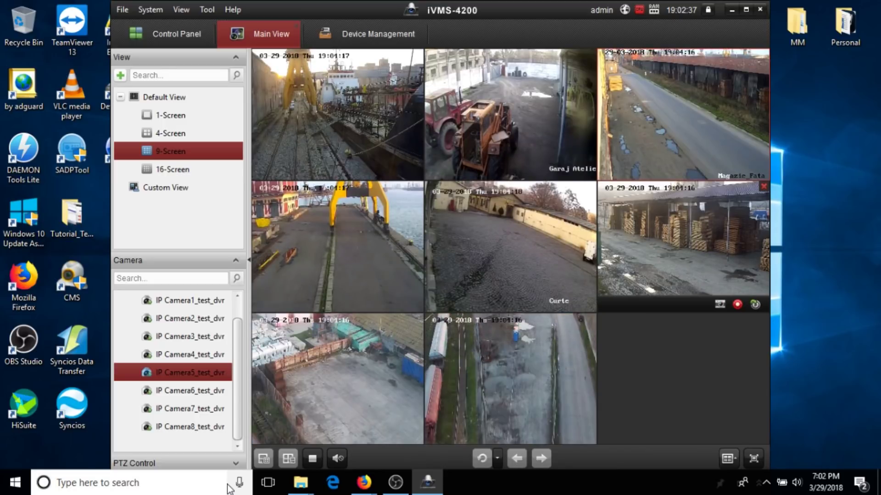
click(235, 464)
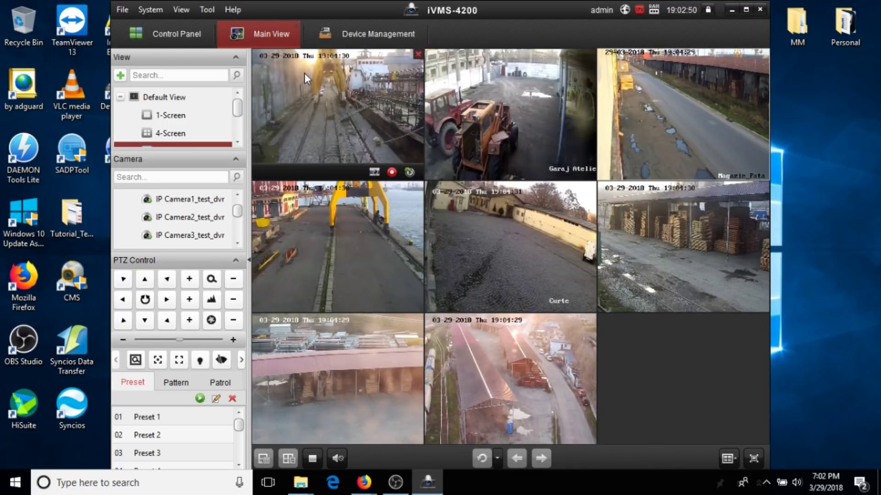
Enlarge the port camera and pan and tilt it around the harbour cranes.
double_click(304, 73)
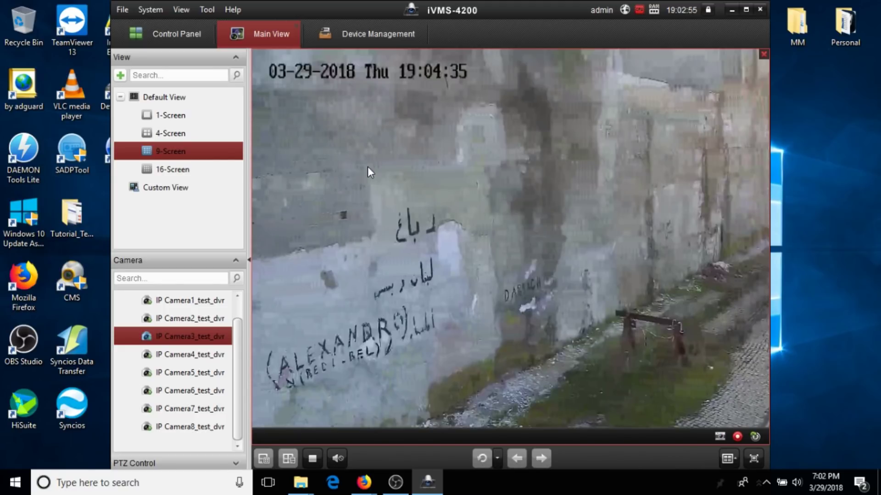
click(236, 464)
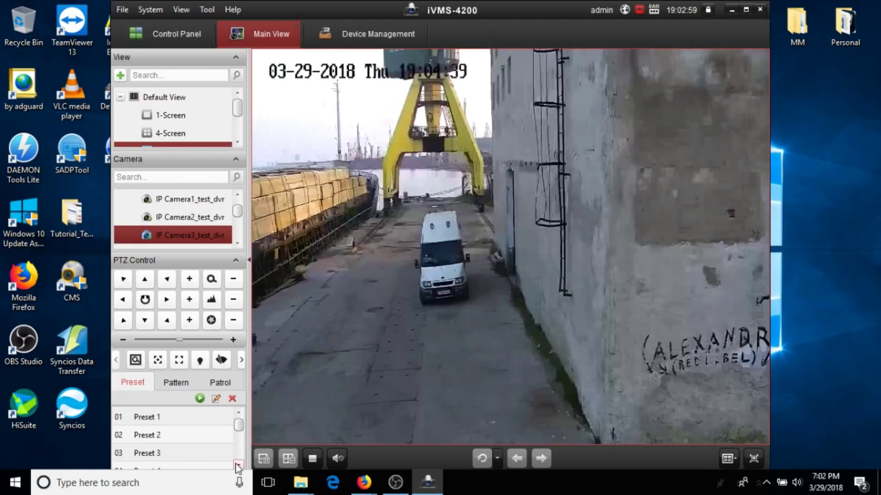
click(166, 300)
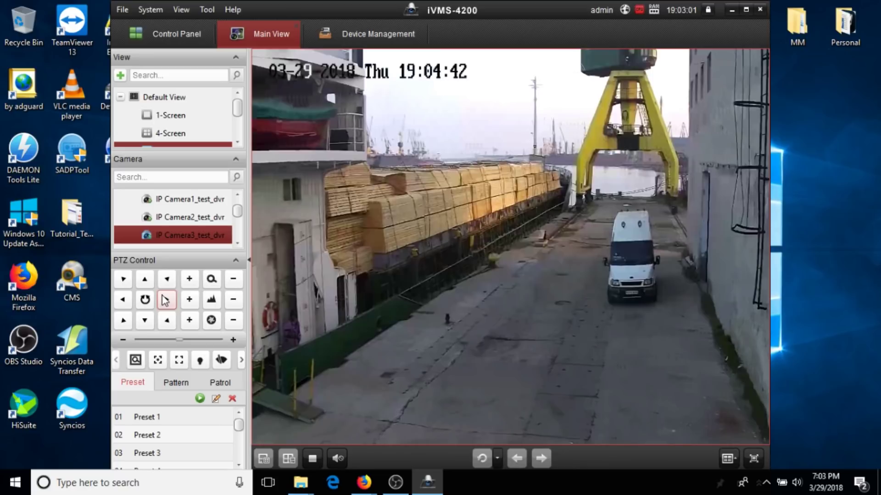
click(124, 305)
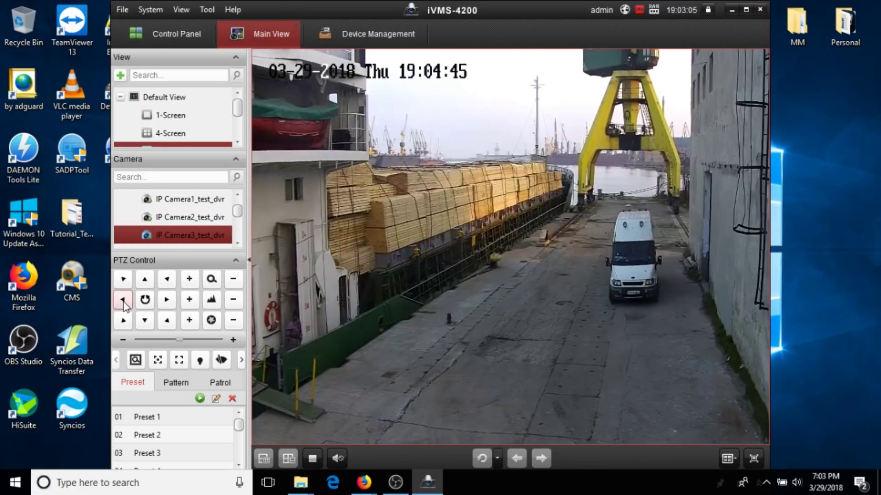
click(123, 302)
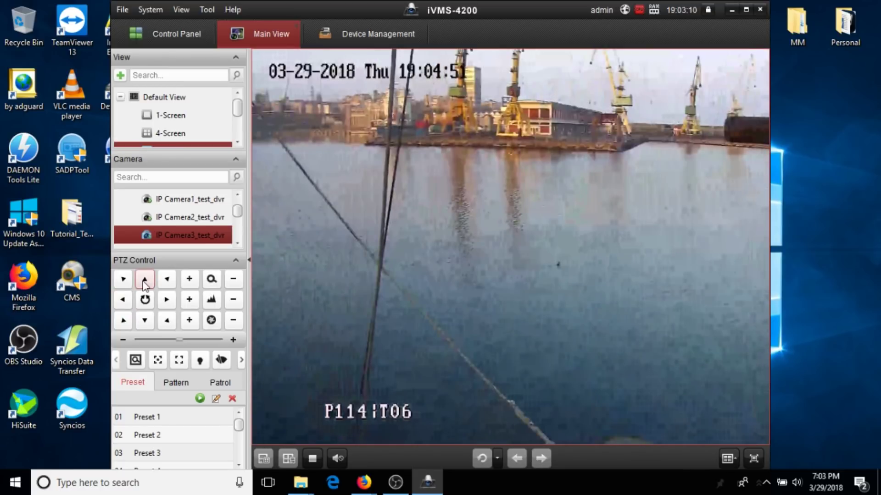
click(143, 282)
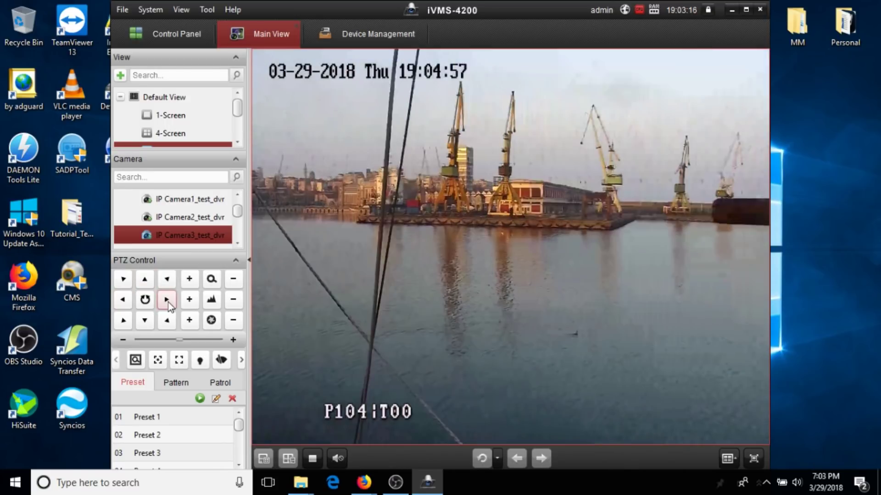
click(168, 302)
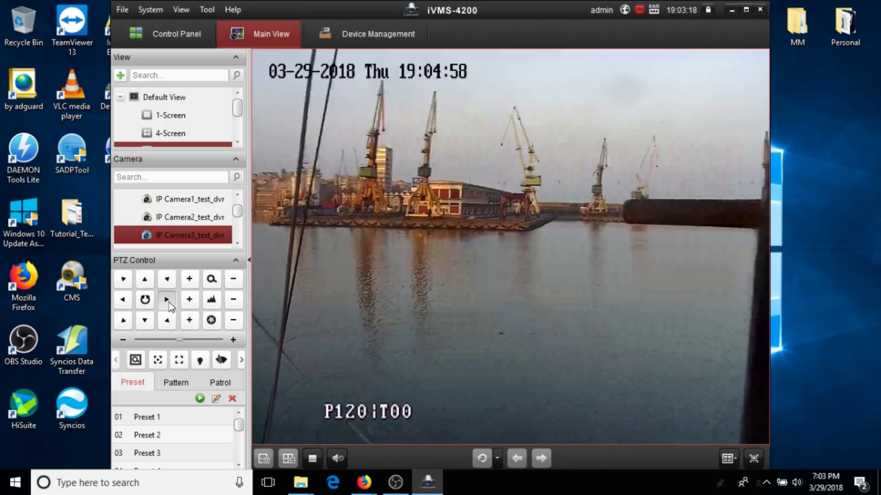
click(128, 300)
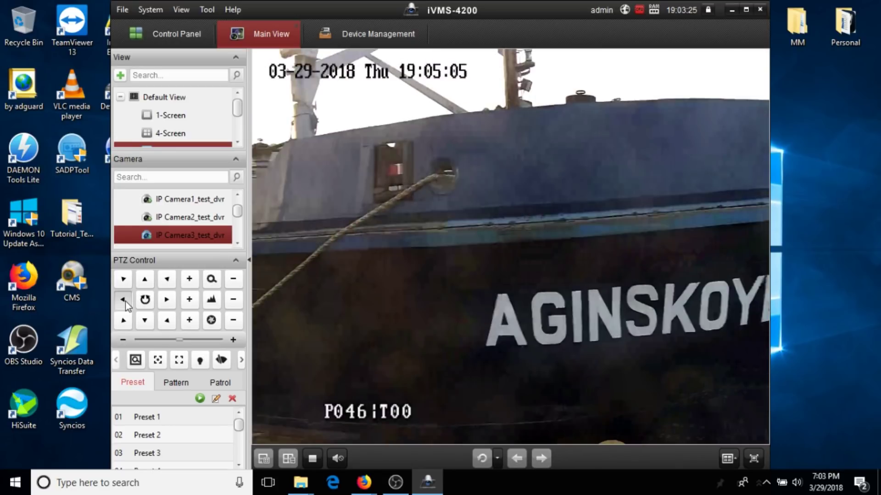
Auto-scan the port camera and zoom in on the quay and the ship's deck.
click(139, 302)
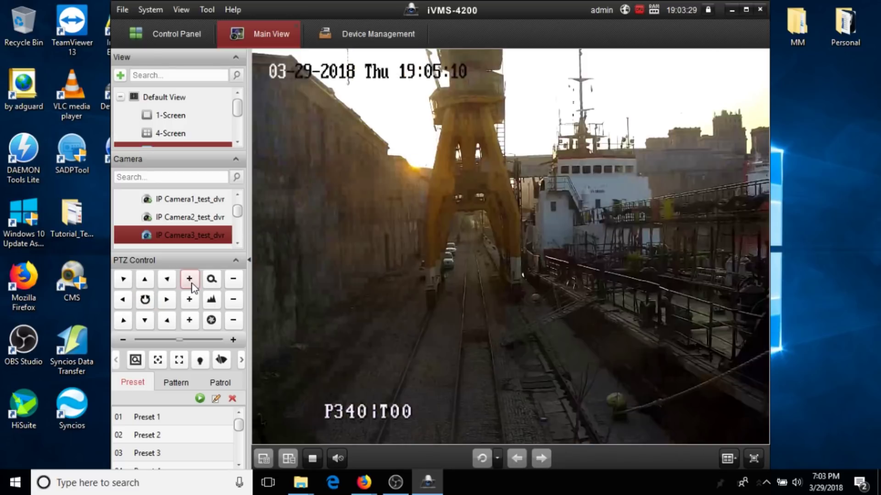
click(190, 280)
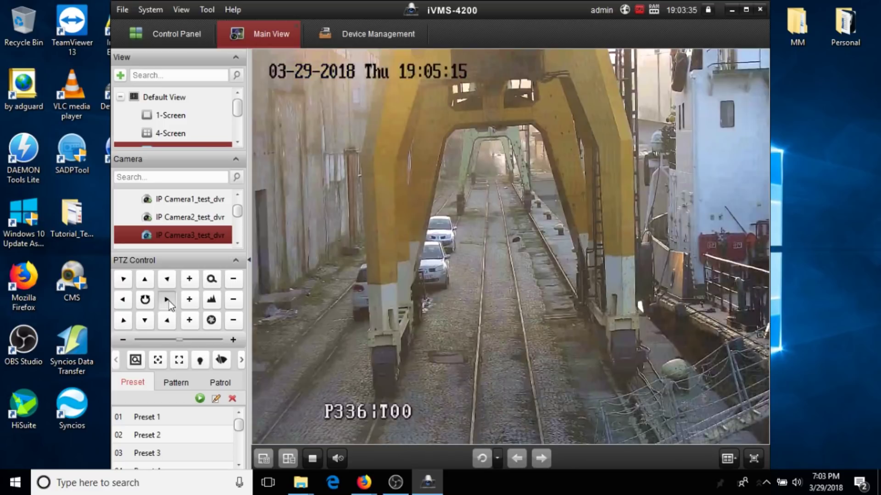
click(168, 300)
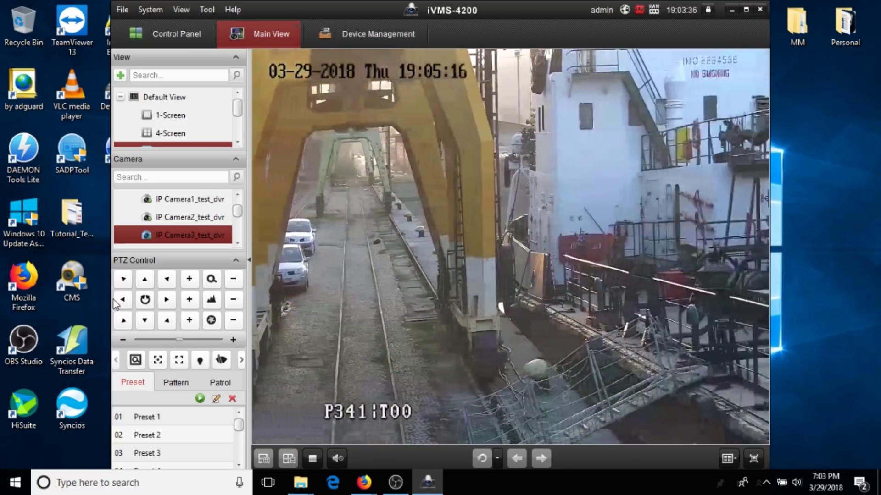
click(168, 301)
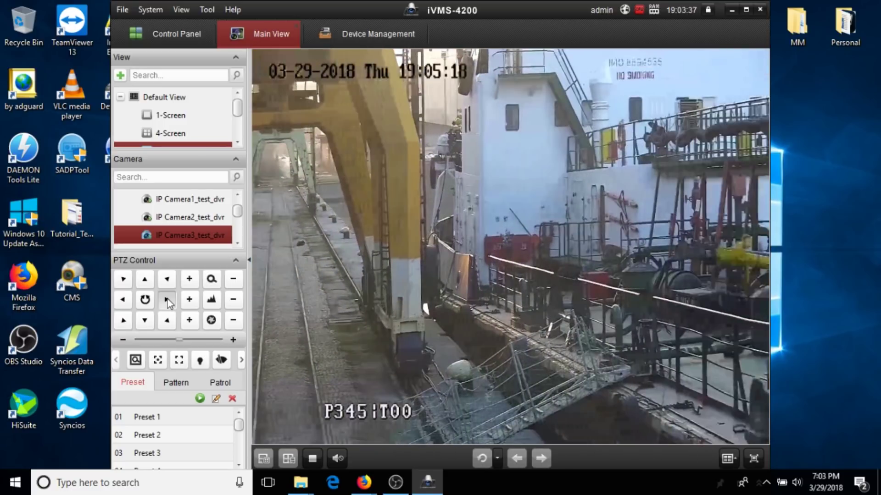
click(190, 282)
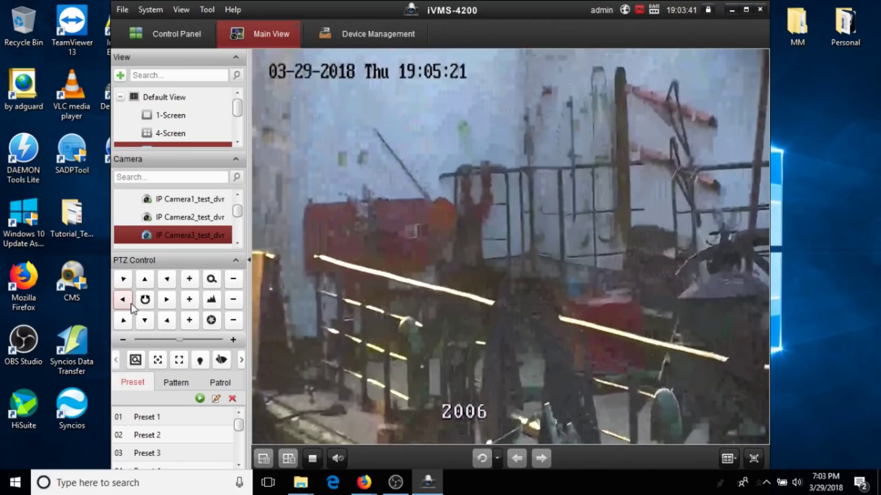
click(127, 302)
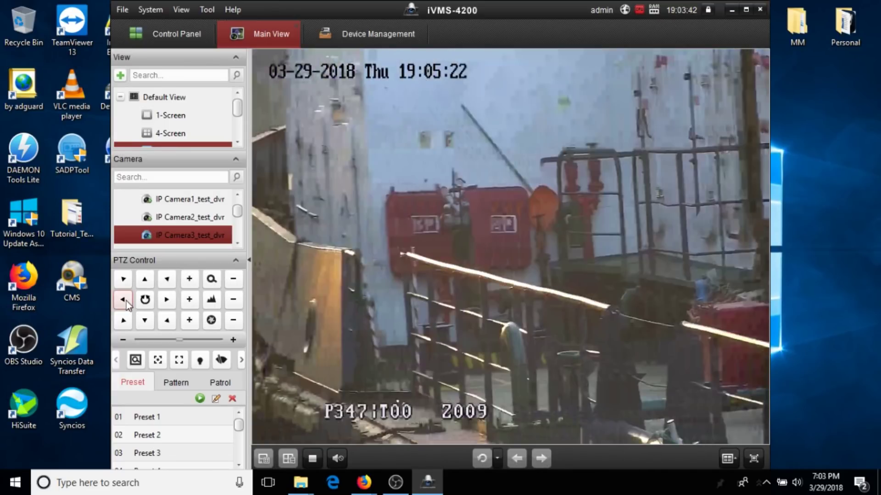
Show IP Camera2's Garaj Atelier feed full size with its PTZ presets listed.
double_click(412, 250)
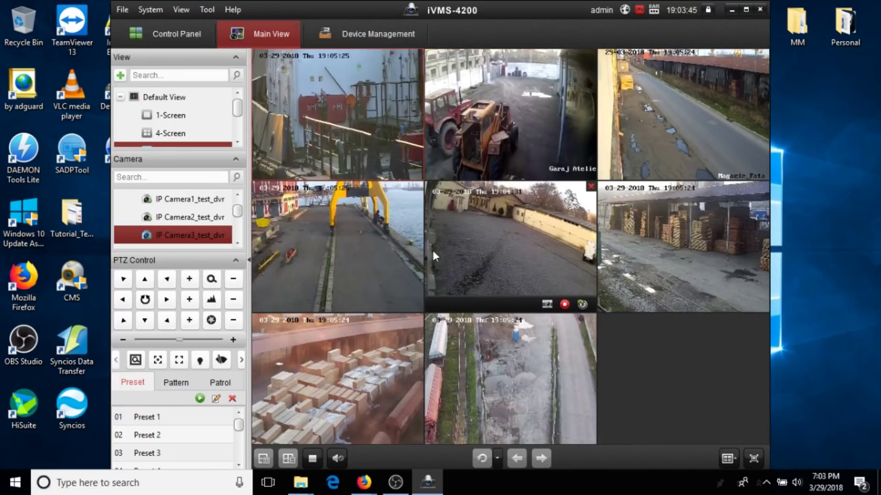
double_click(506, 108)
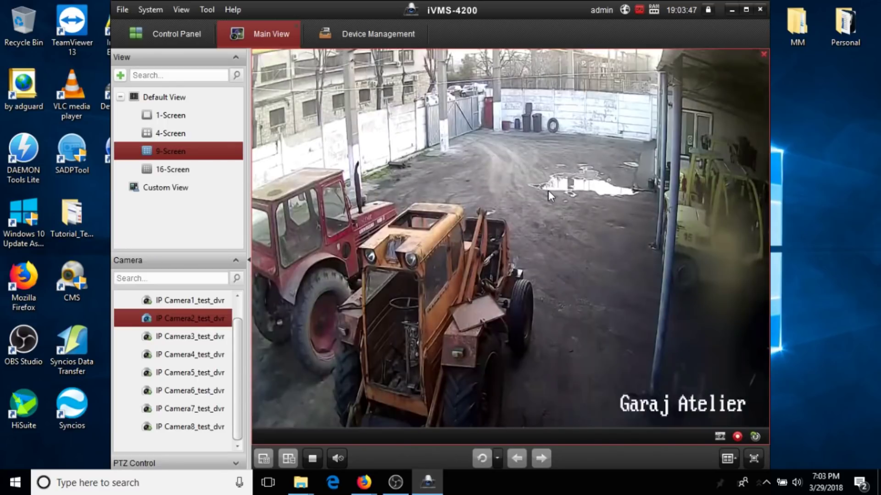
click(238, 464)
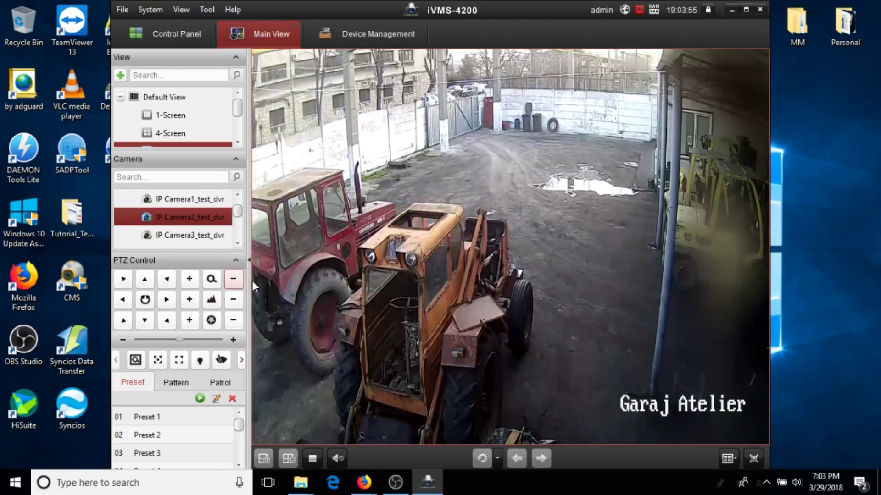
Leave the full-screen Garaj Atelier feed for the nine-pane grid of test_dvr cameras.
double_click(469, 202)
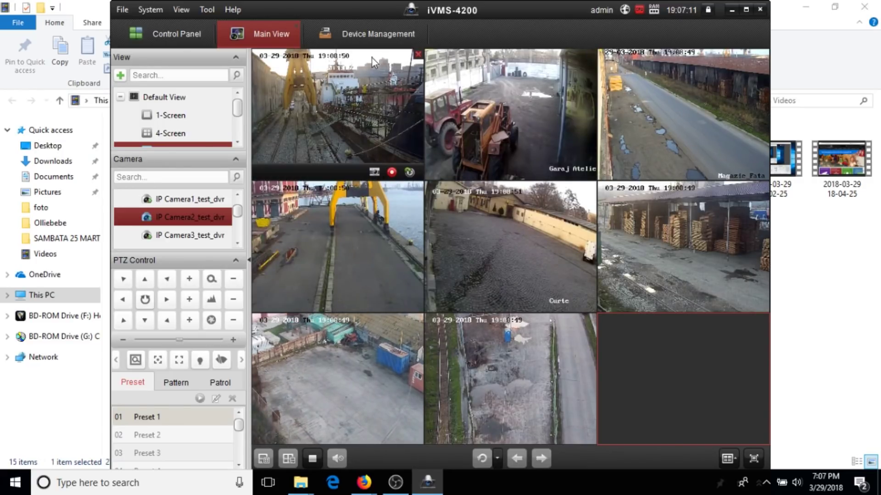
click(366, 33)
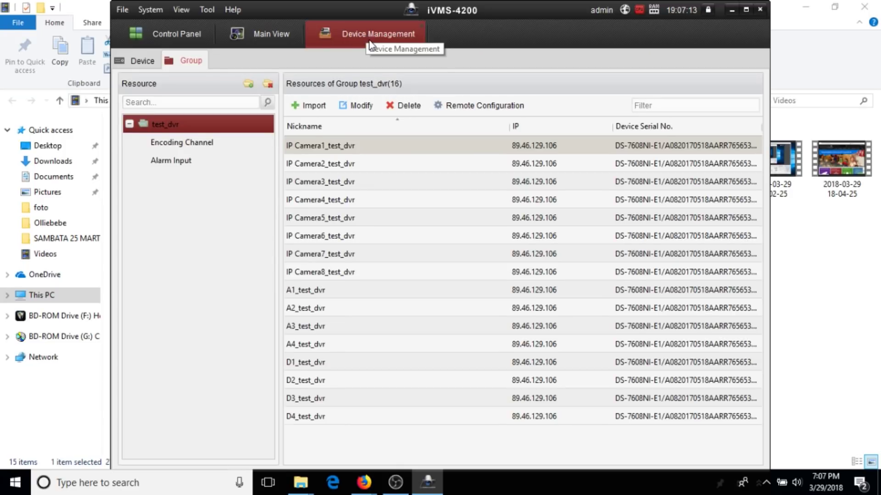
click(142, 61)
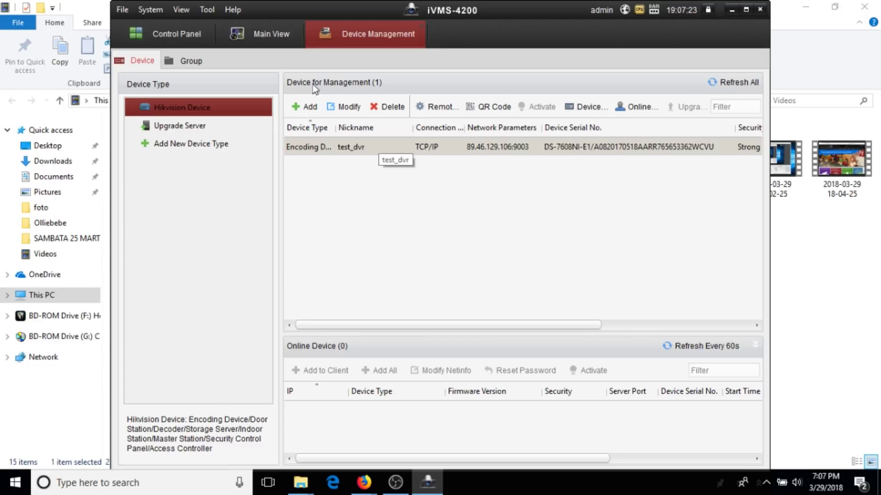
click(268, 37)
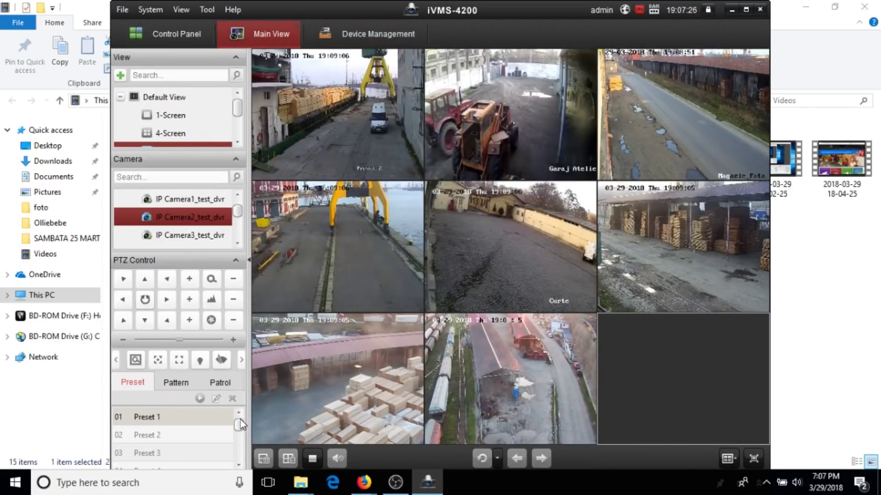
Collapse the PTZ Control panel and the test_dvr camera group, then show the window layout choices.
click(235, 261)
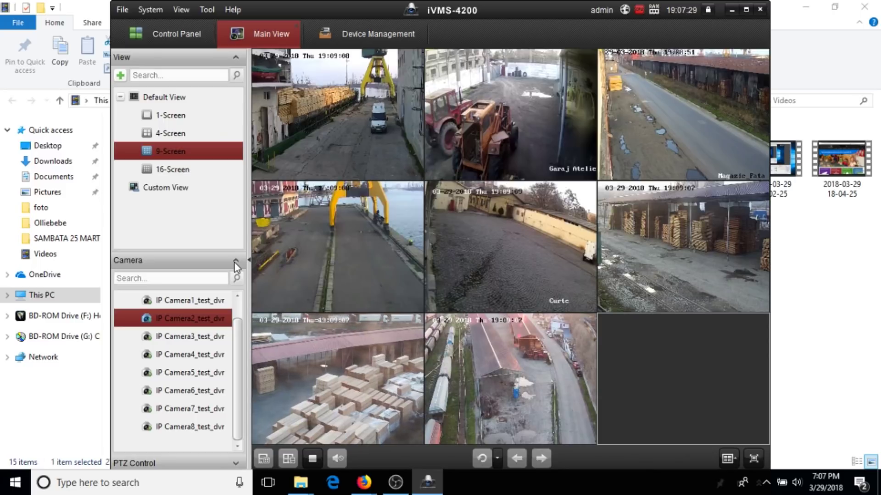
mouse_move(251, 337)
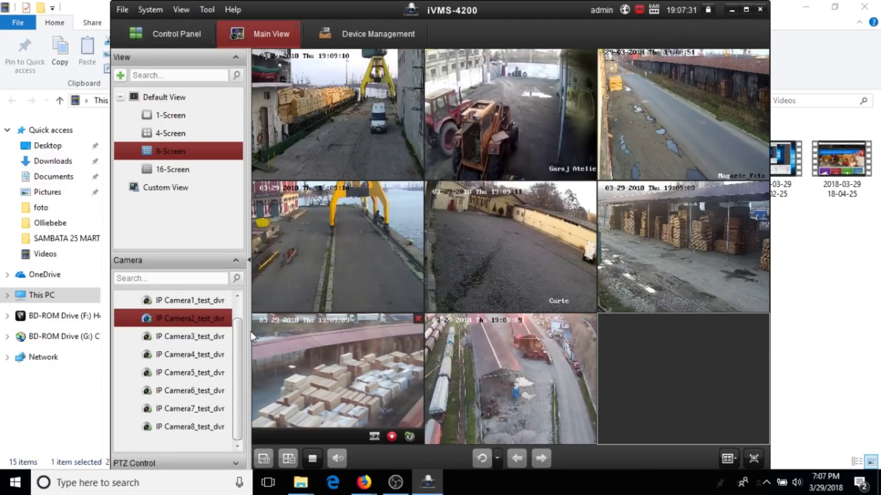
click(237, 296)
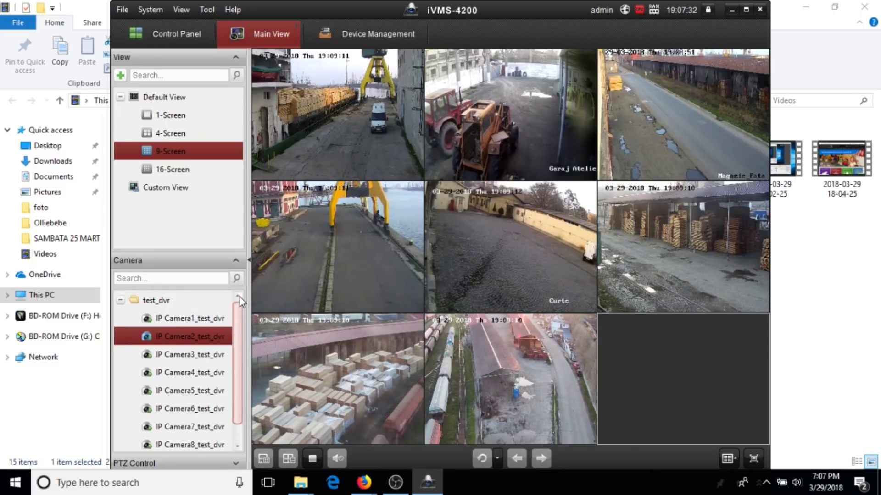
click(121, 302)
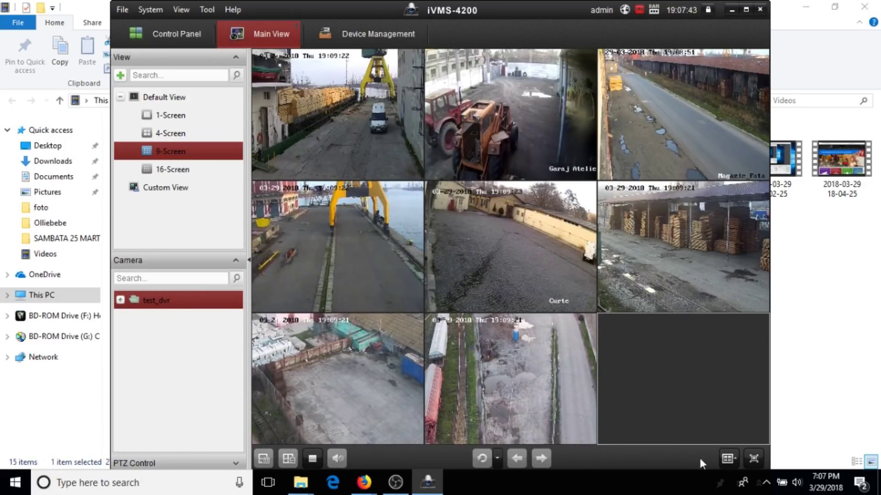
click(728, 459)
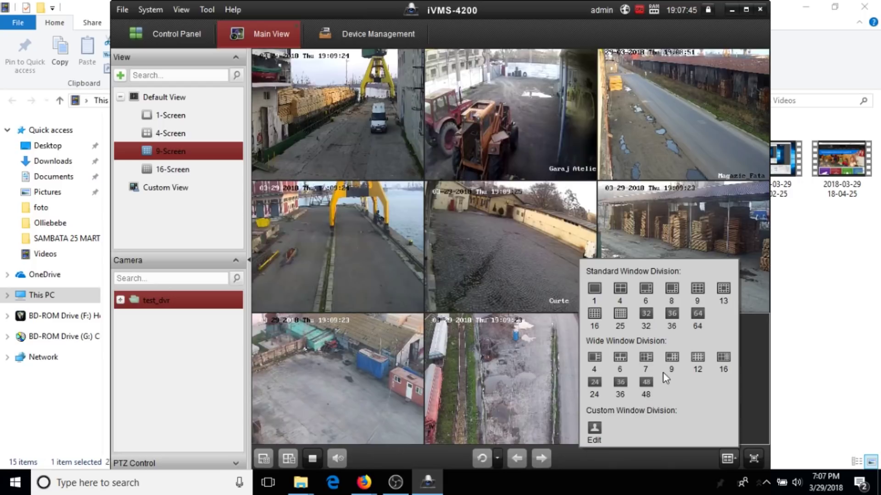
Switch the live view to the standard 4×4 sixteen-tile layout after trying the wide 16 layout.
click(724, 357)
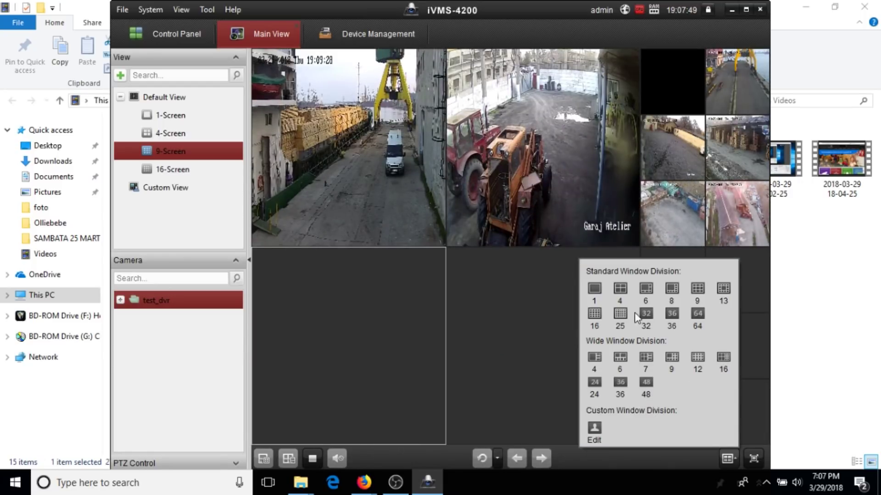
click(594, 314)
click(472, 334)
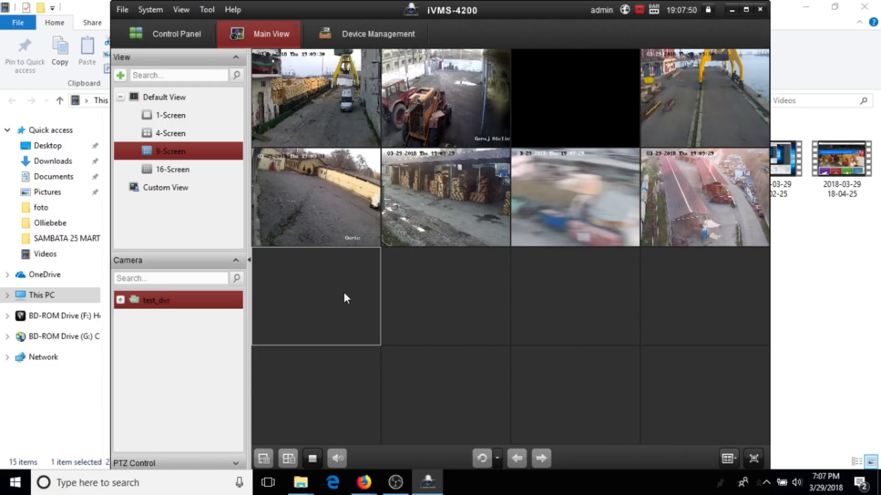
Select several empty tiles in the lower rows of the 4×4 grid.
click(733, 300)
click(714, 397)
click(616, 384)
click(592, 287)
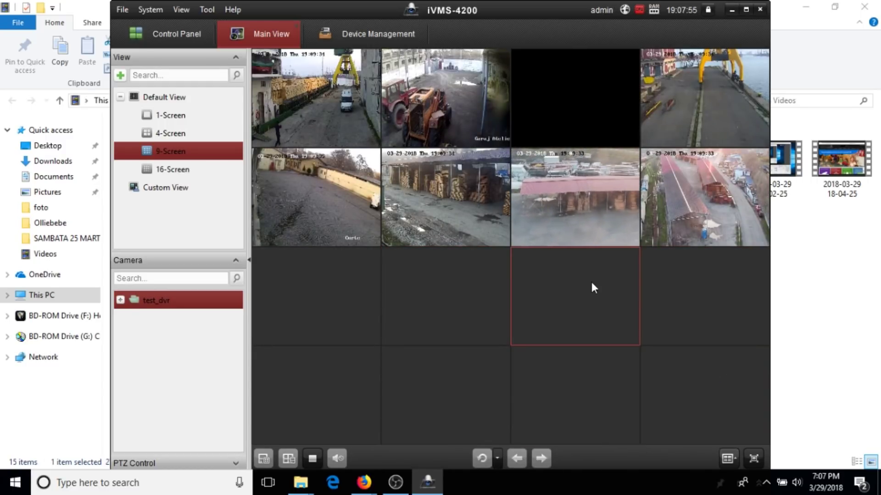
click(493, 288)
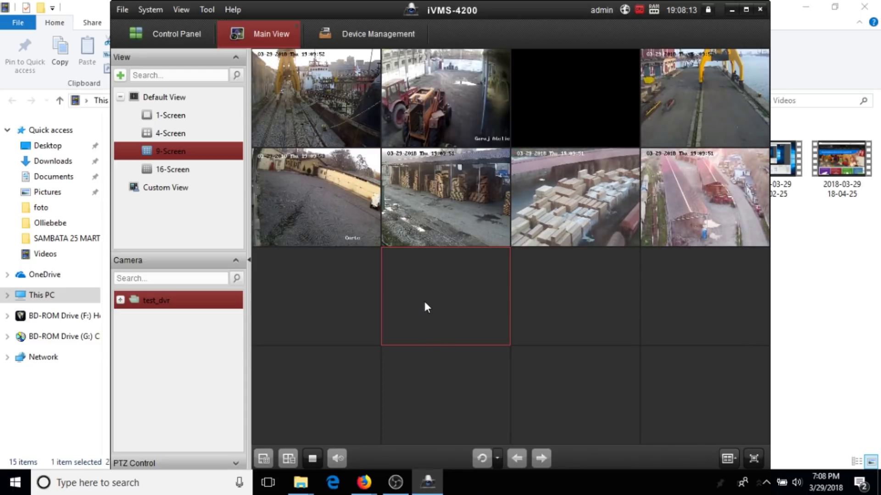
Go to the Control Panel page and launch Remote Playback.
click(174, 36)
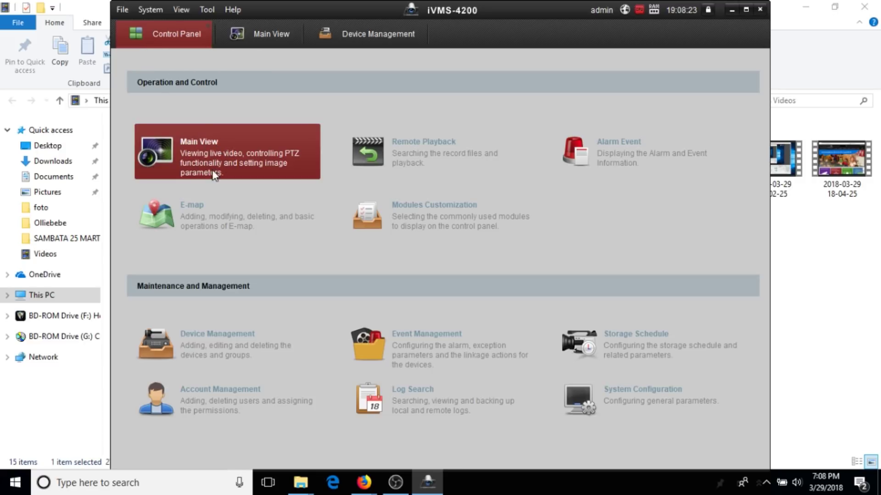
click(429, 154)
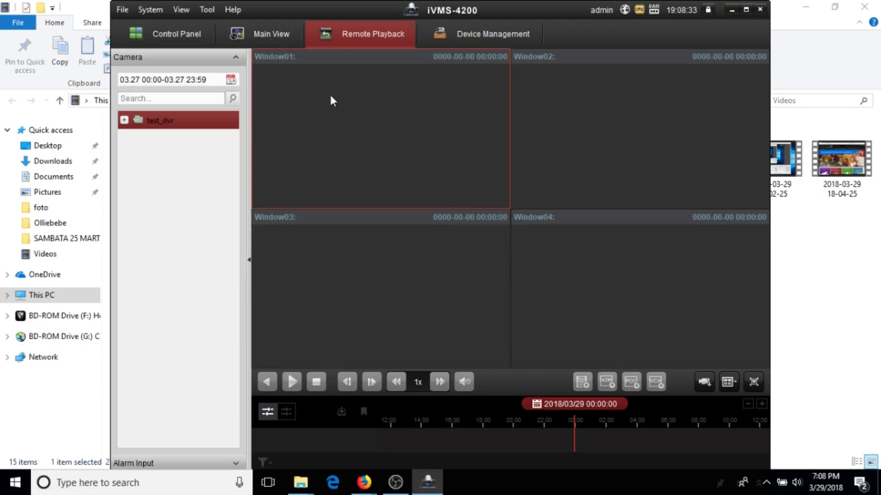
Expand test_dvr in the camera list to show IP Camera1–8.
click(235, 79)
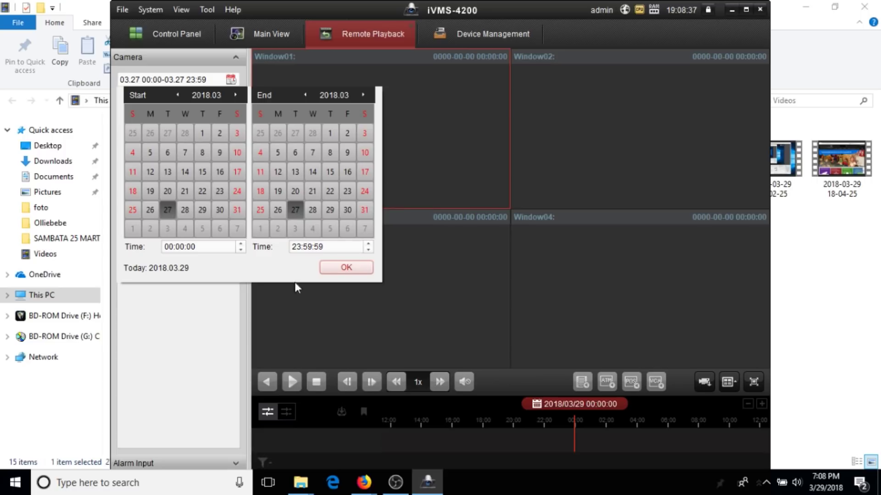
click(190, 342)
click(124, 120)
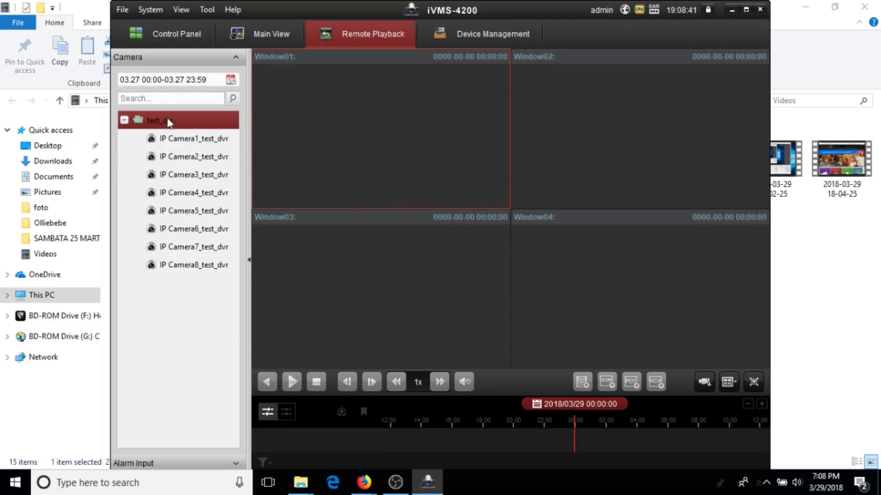
Keep the search range at 27 March 00:00:00–23:59:59 and select IP Camera3_test_dvr.
click(231, 80)
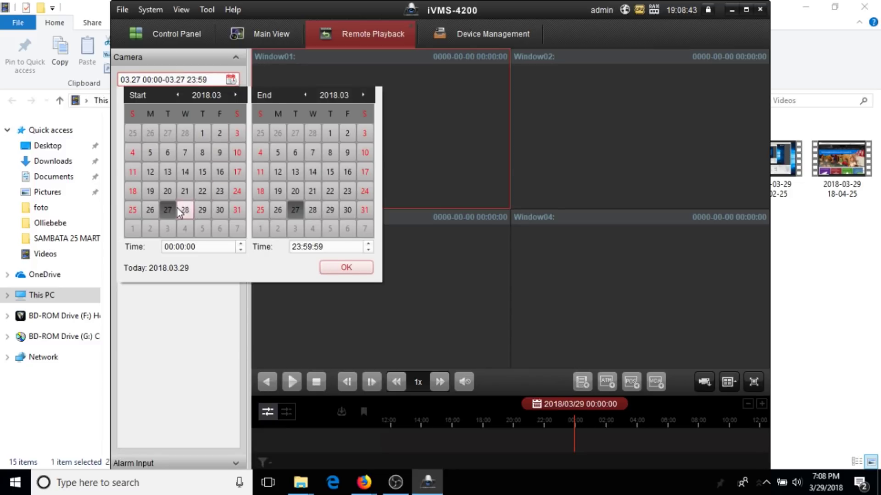
click(167, 192)
click(168, 211)
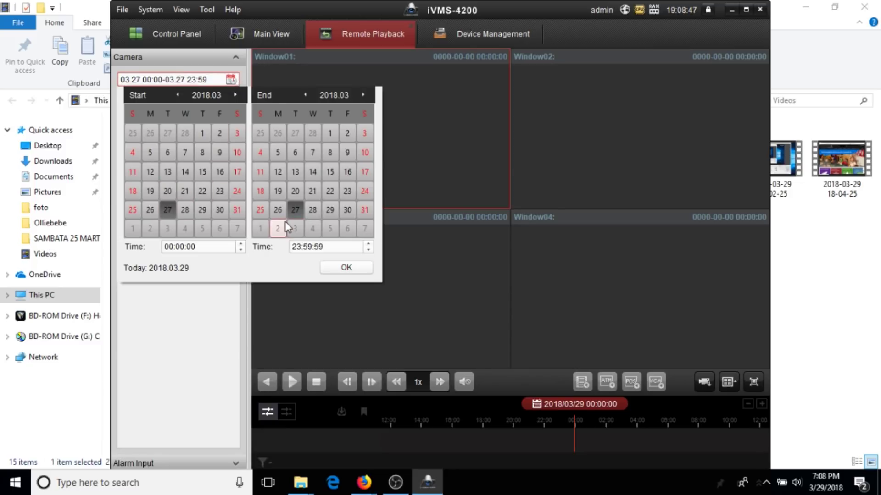
click(354, 271)
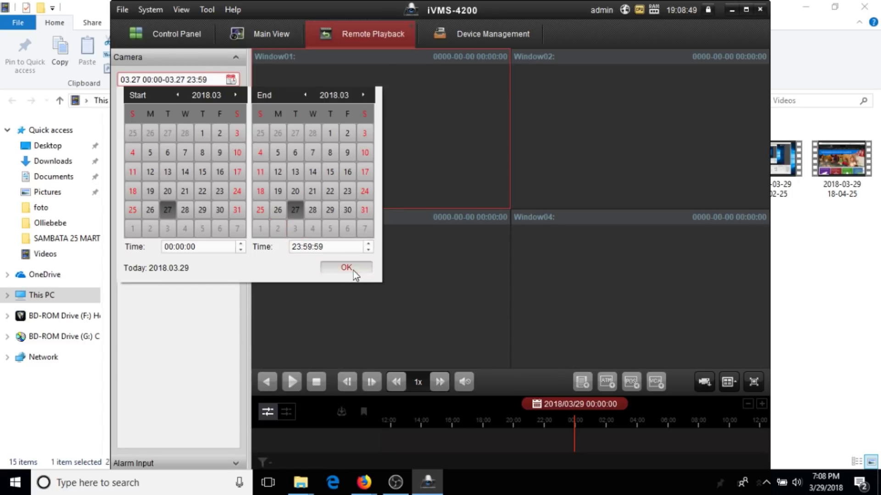
click(231, 82)
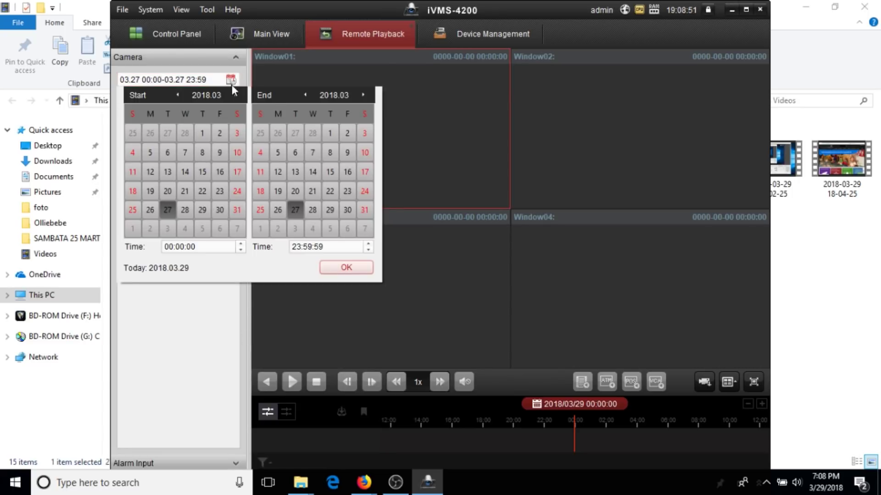
click(168, 211)
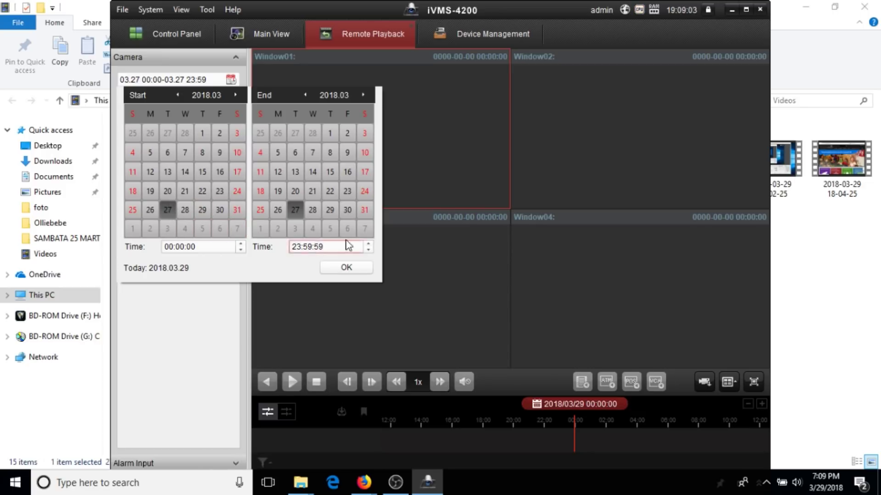
click(169, 247)
click(351, 268)
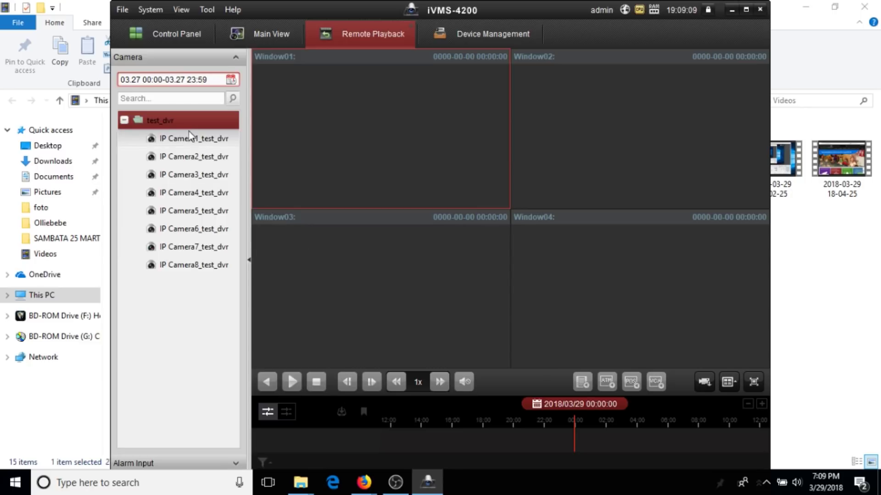
click(190, 177)
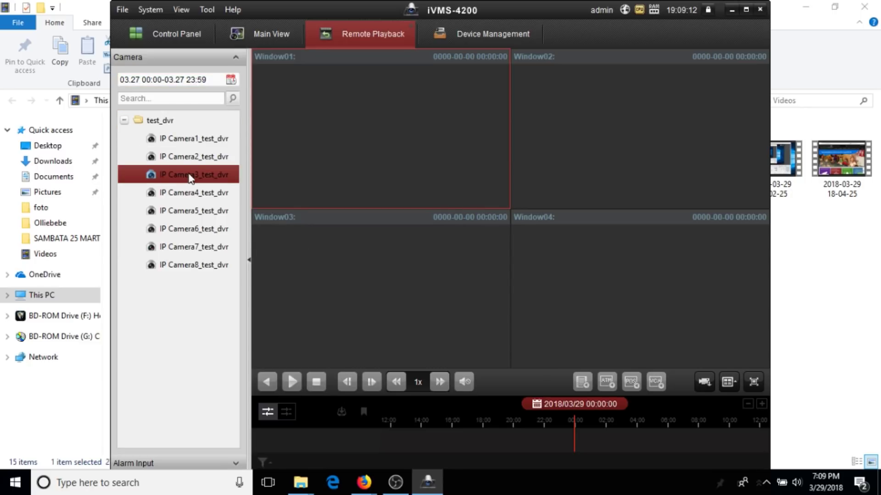
Play IP Camera3_test_dvr's 27 March recording in Window01, enlarged to fill the playback area.
double_click(190, 178)
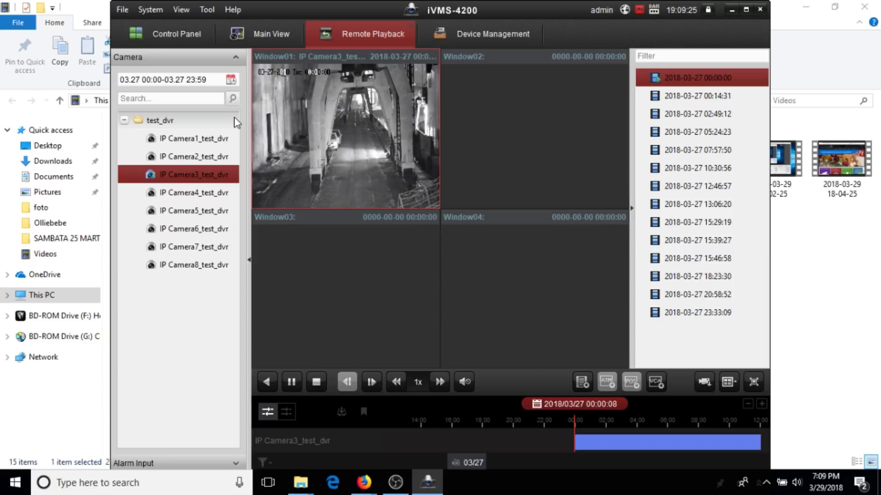
mouse_move(325, 126)
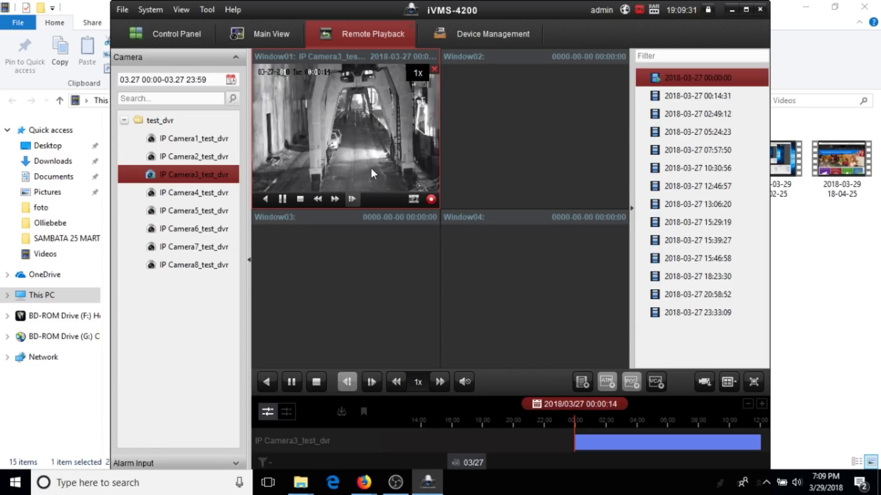
double_click(332, 125)
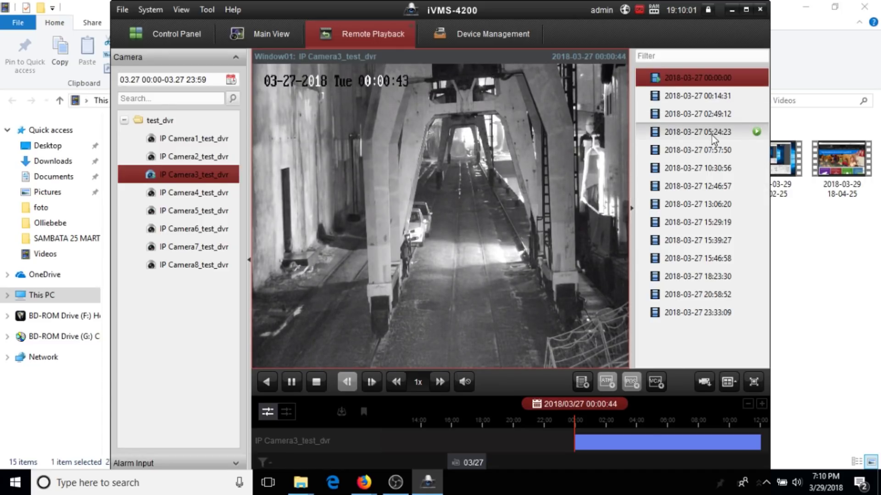
Move the playback timeline through about 04:24 and 08:02 to around 14:03.
mouse_move(717, 136)
mouse_move(720, 156)
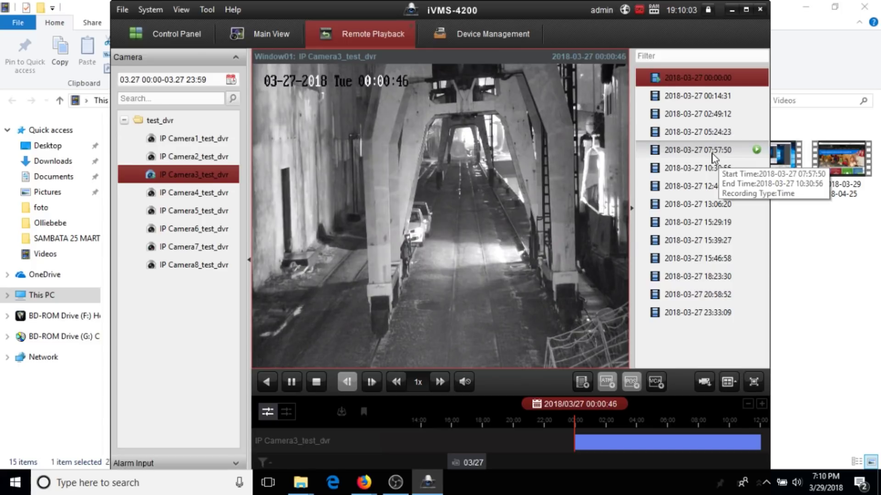
mouse_move(696, 202)
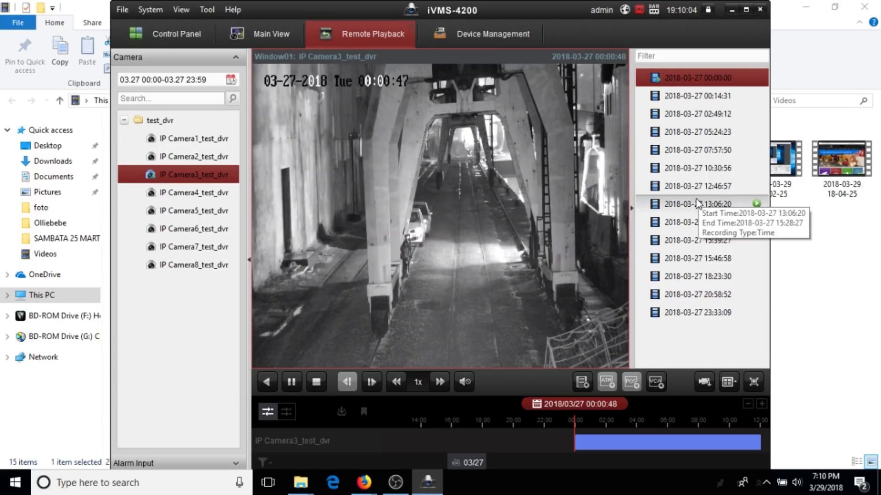
click(656, 446)
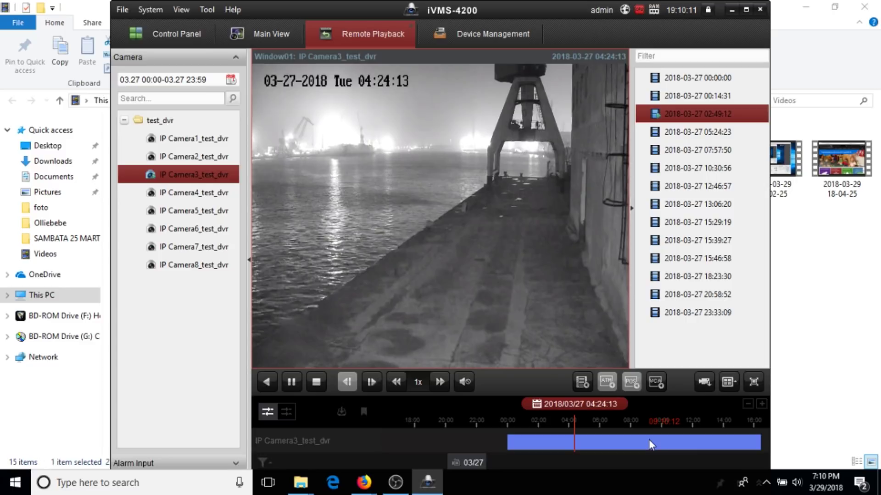
click(631, 442)
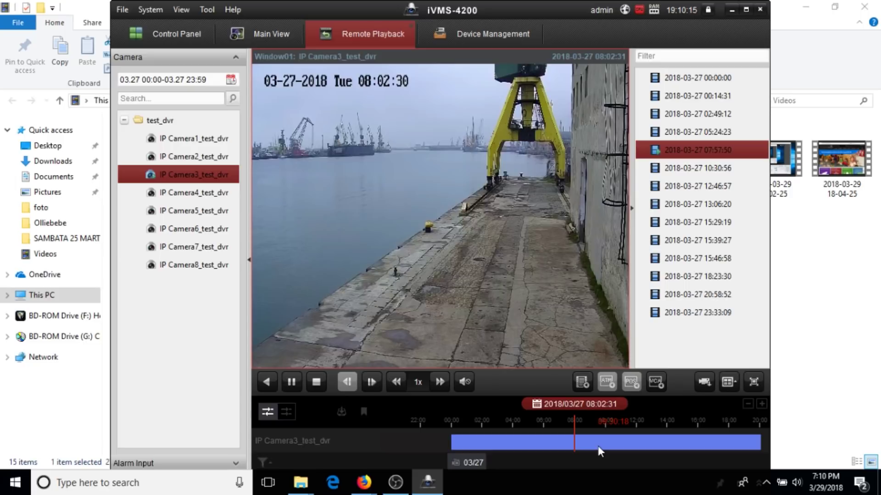
drag(598, 446, 577, 433)
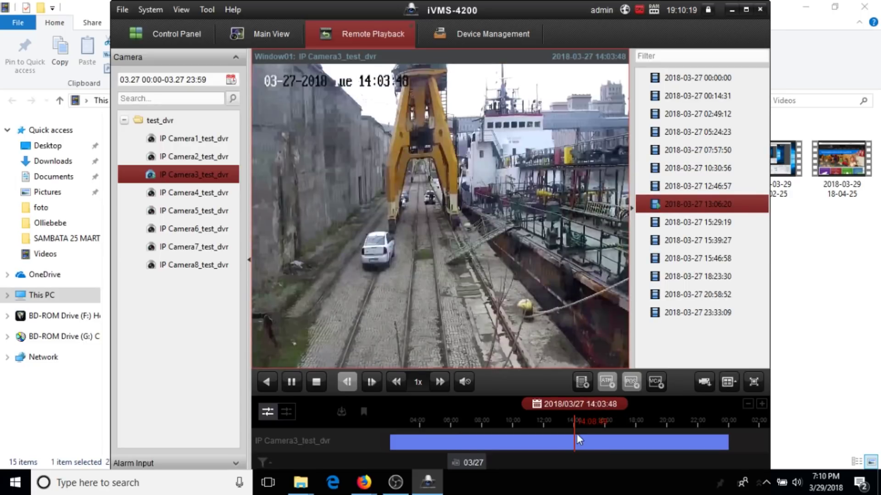
mouse_move(479, 248)
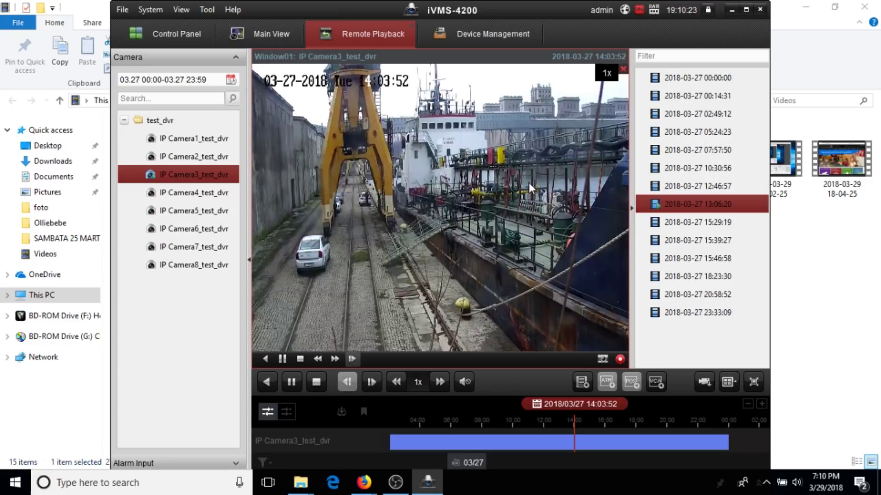
Restore the four-window split, play IP Camera4_test_dvr, and try IP Camera8 in Window03.
double_click(473, 260)
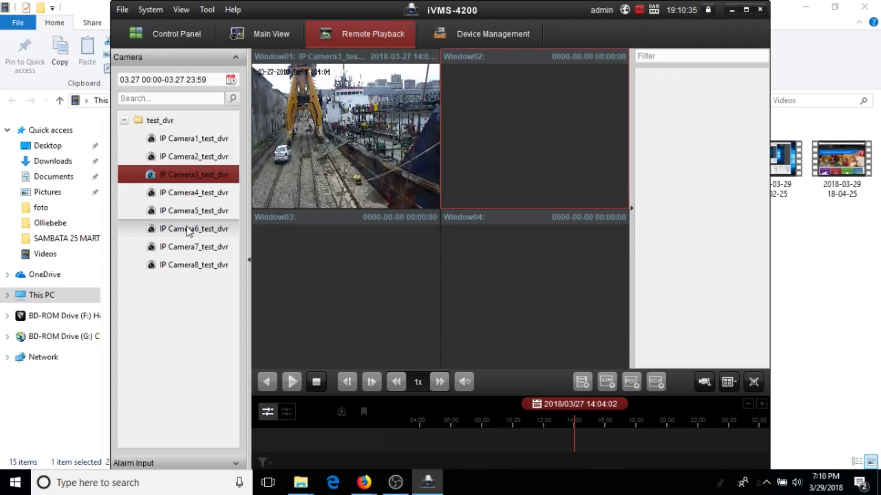
click(180, 195)
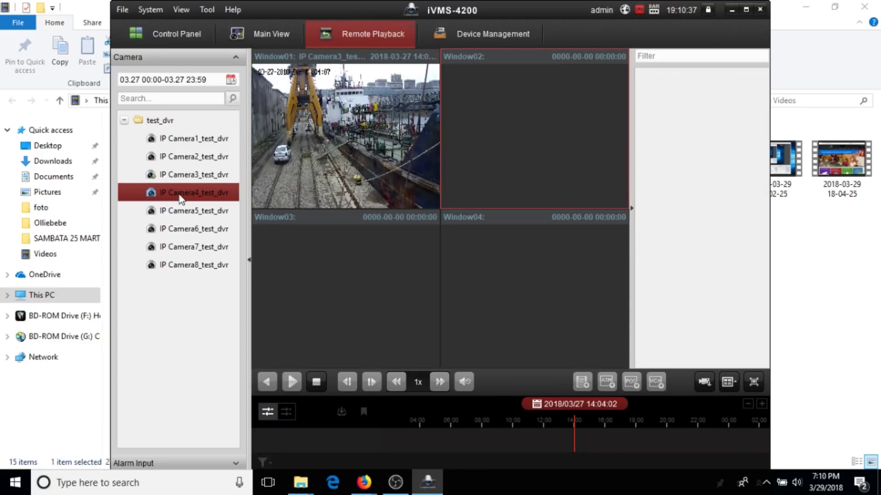
double_click(183, 195)
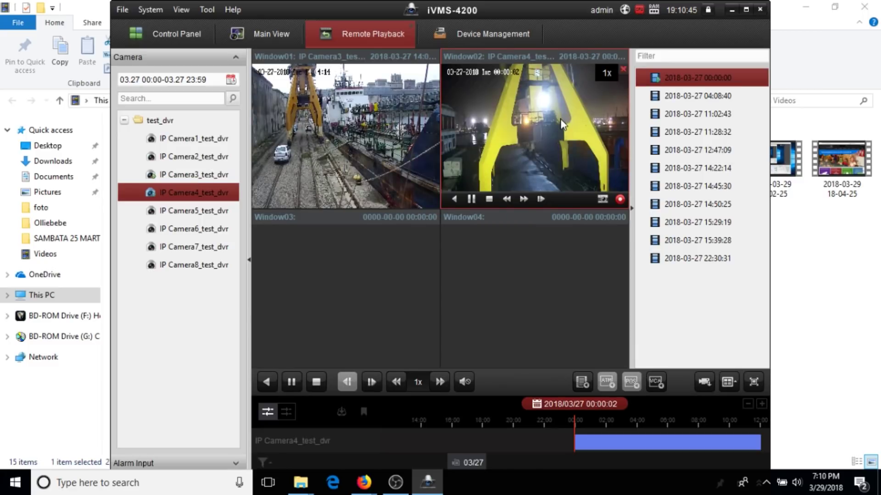
click(321, 257)
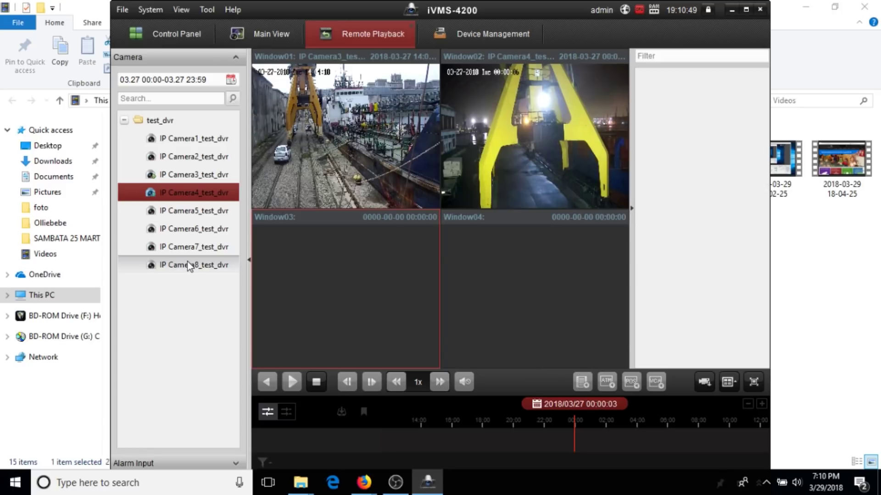
double_click(187, 263)
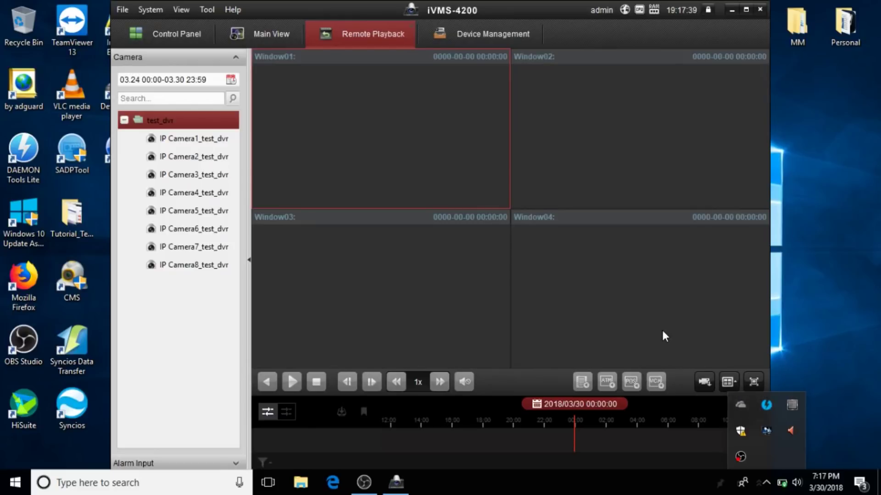
Select Window04 among the four empty Remote Playback windows.
click(663, 331)
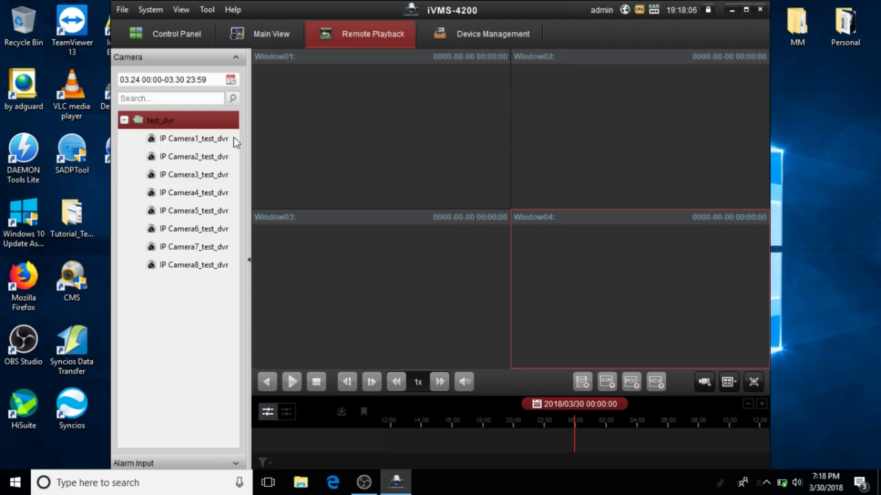
Set the search range to 28 March 12:00:00–13:59:59 and select IP Camera1_test_dvr.
click(230, 80)
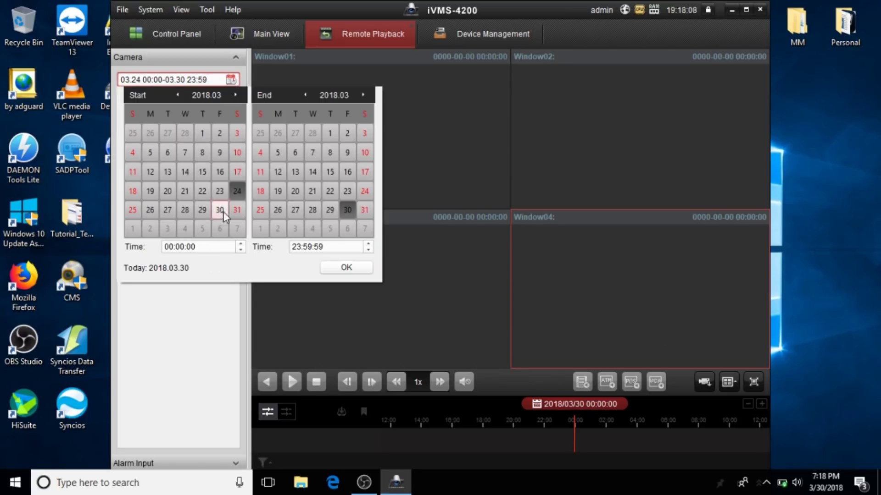
click(330, 191)
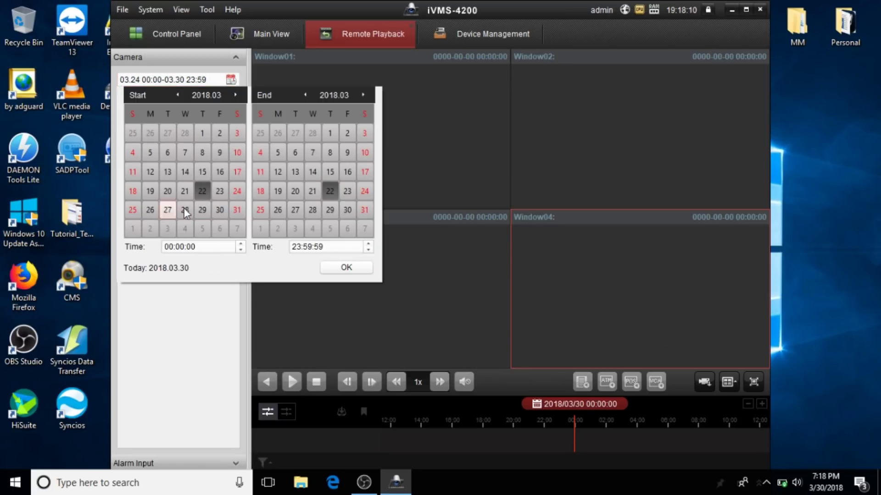
click(186, 211)
click(313, 210)
click(168, 247)
click(169, 247)
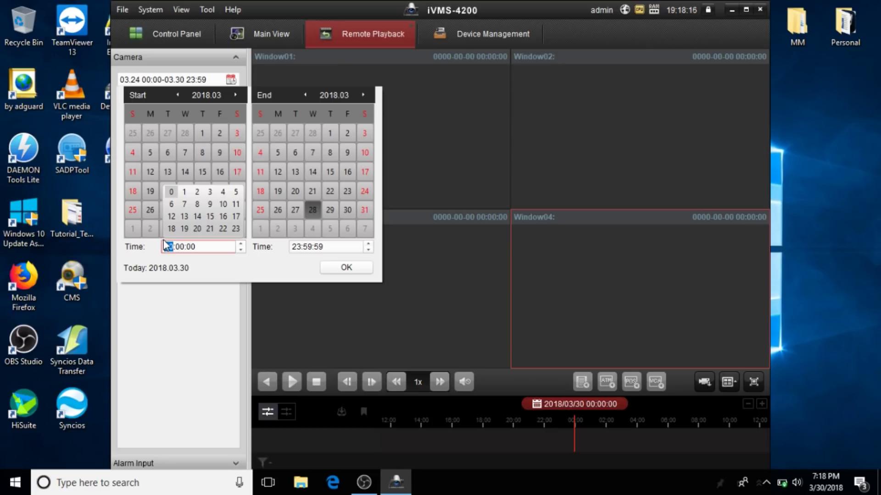
text(12)
click(298, 247)
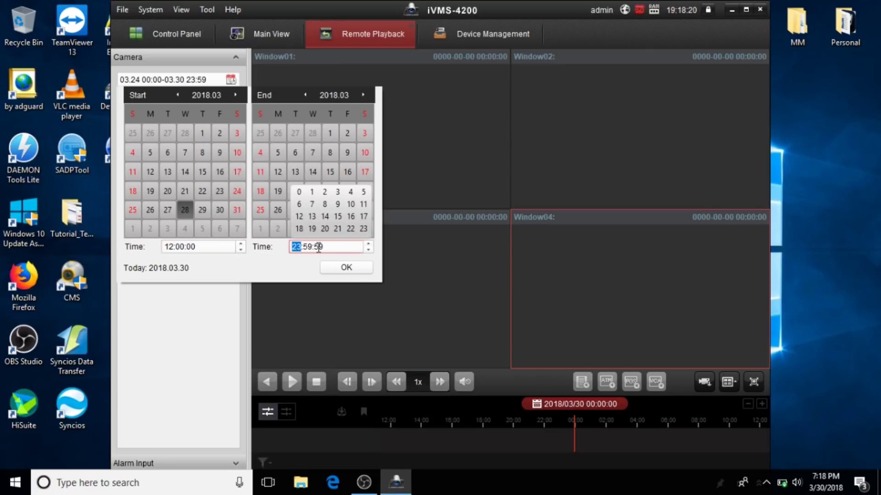
click(345, 269)
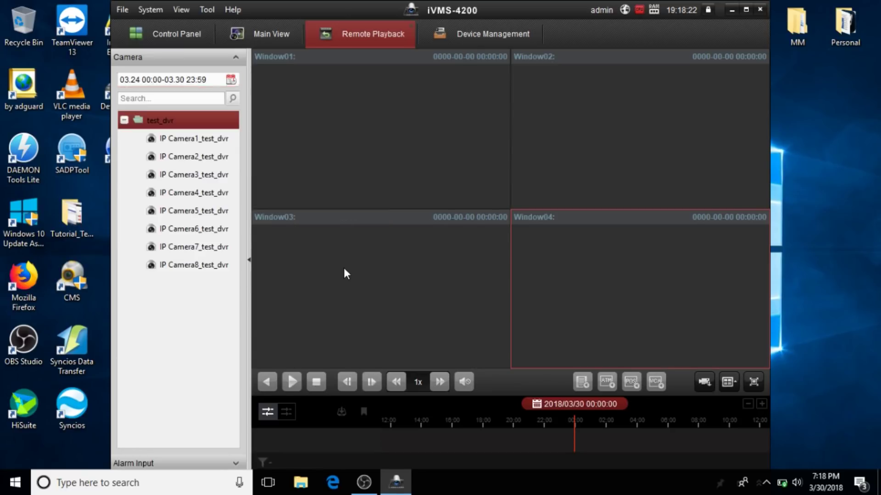
click(178, 141)
Play IP Camera1_test_dvr in Window04 maximized, then list its four recording files for download.
double_click(177, 142)
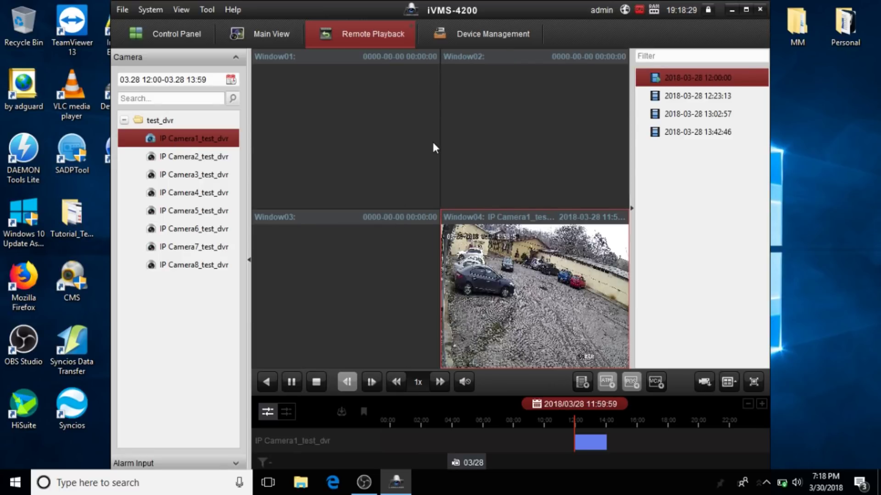
mouse_move(518, 280)
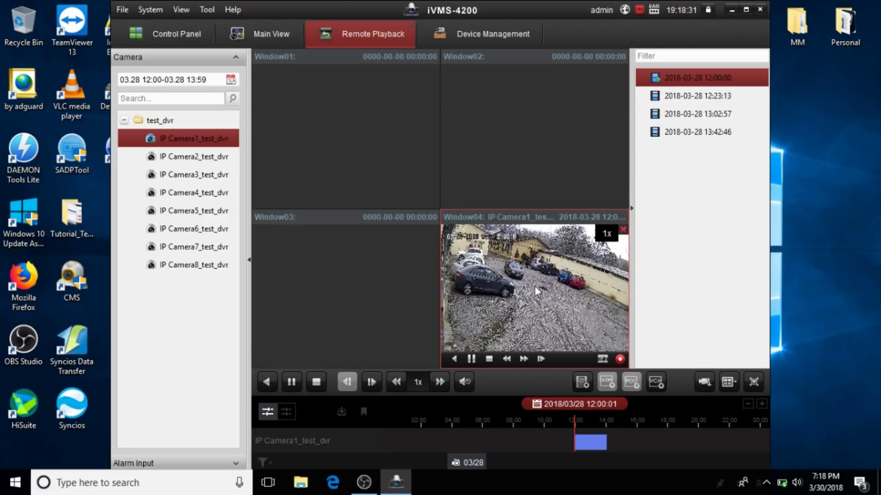
double_click(534, 285)
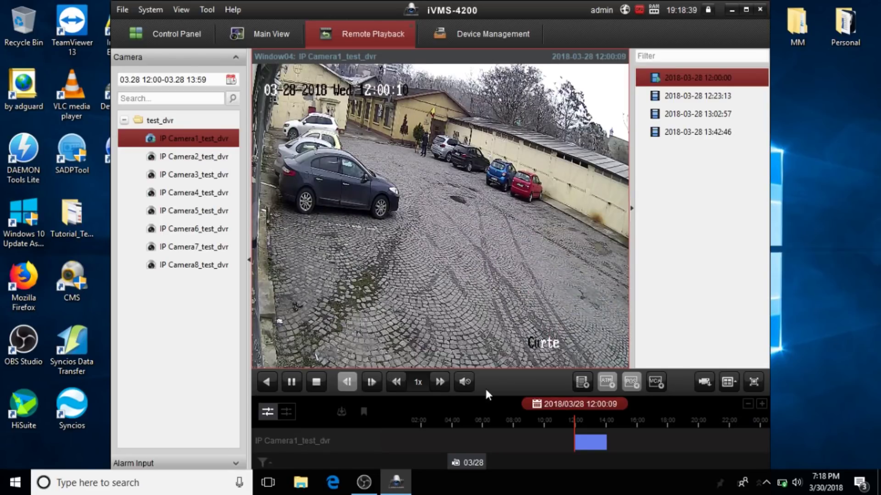
click(341, 412)
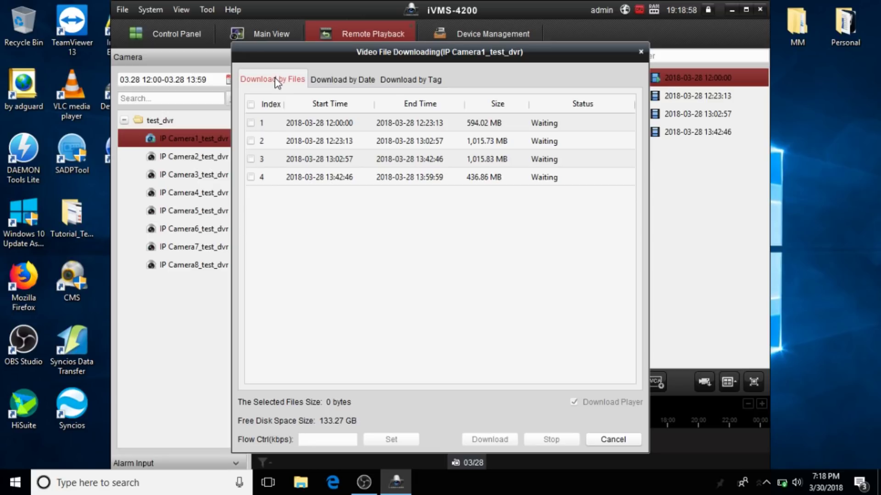
Tick all four of IP Camera1's 28 March recording files (2.99 GB) and download them.
click(411, 79)
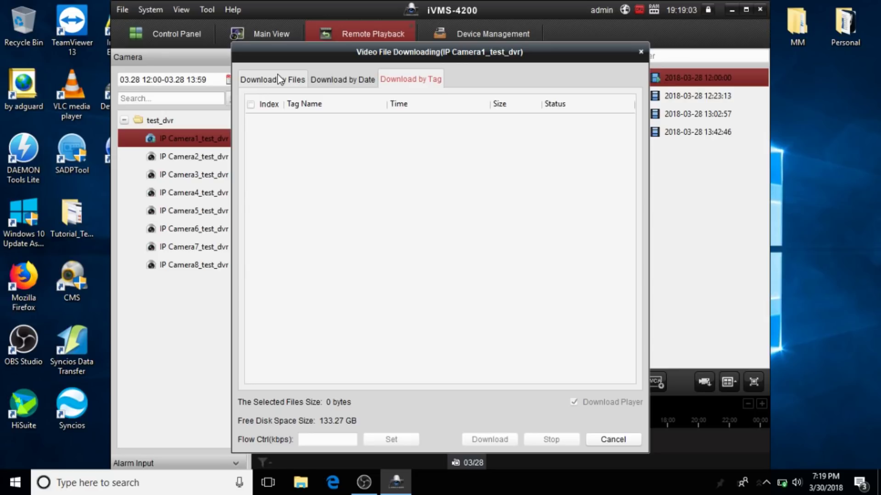
click(277, 74)
click(251, 122)
click(251, 141)
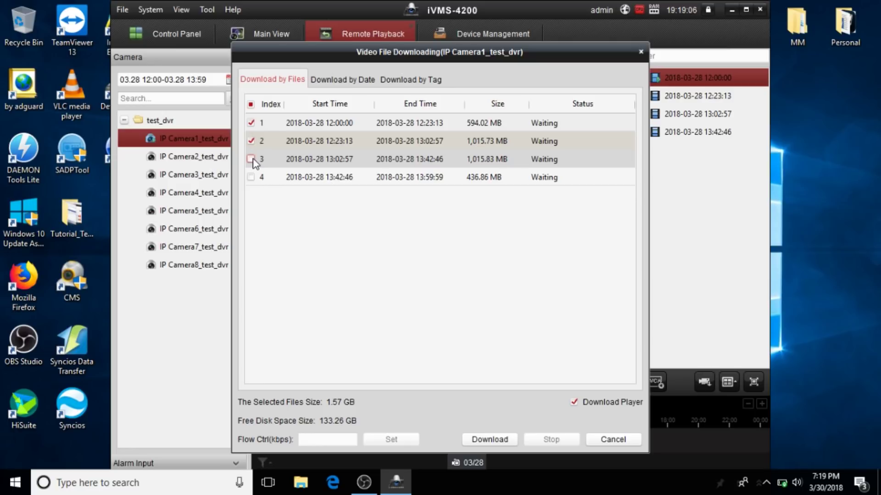
click(251, 159)
click(251, 177)
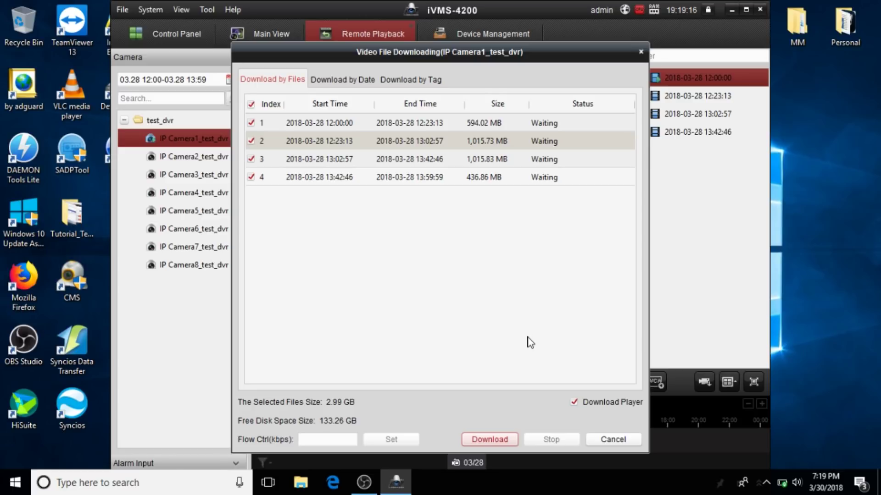
key(Return)
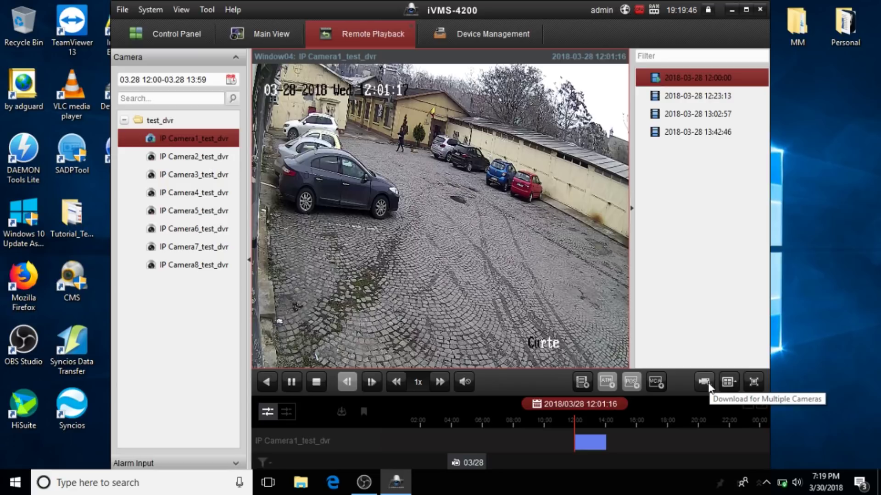
Close the Download for Multiple Cameras window without downloading and reload IP Camera1's recordings.
click(704, 382)
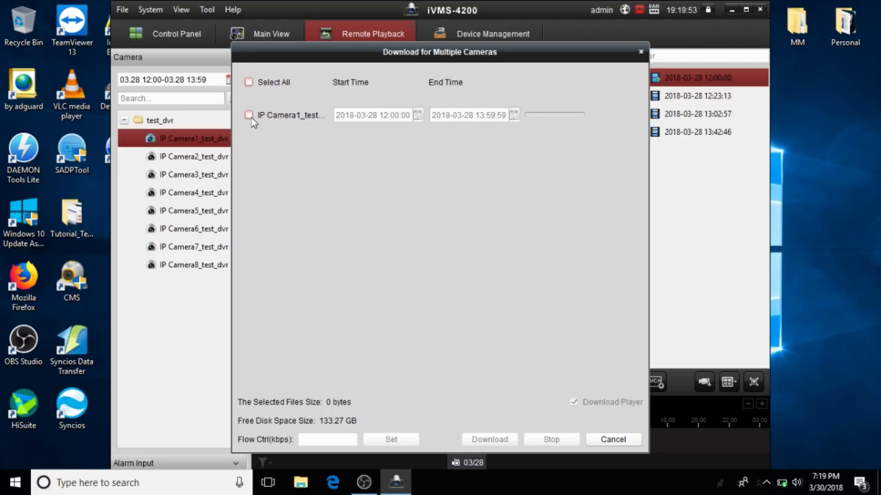
click(183, 158)
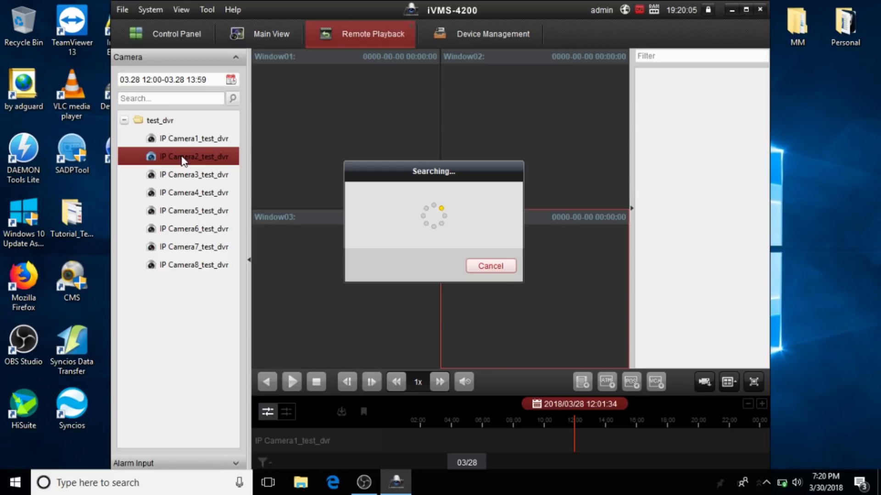
double_click(177, 144)
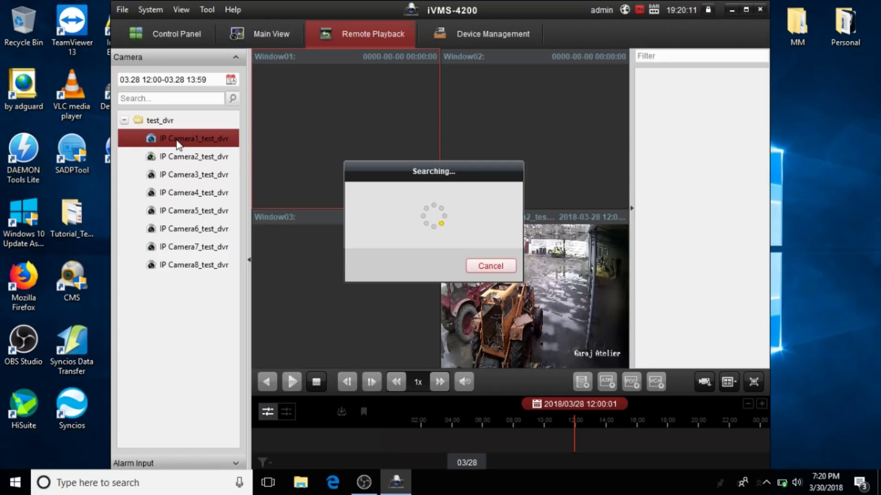